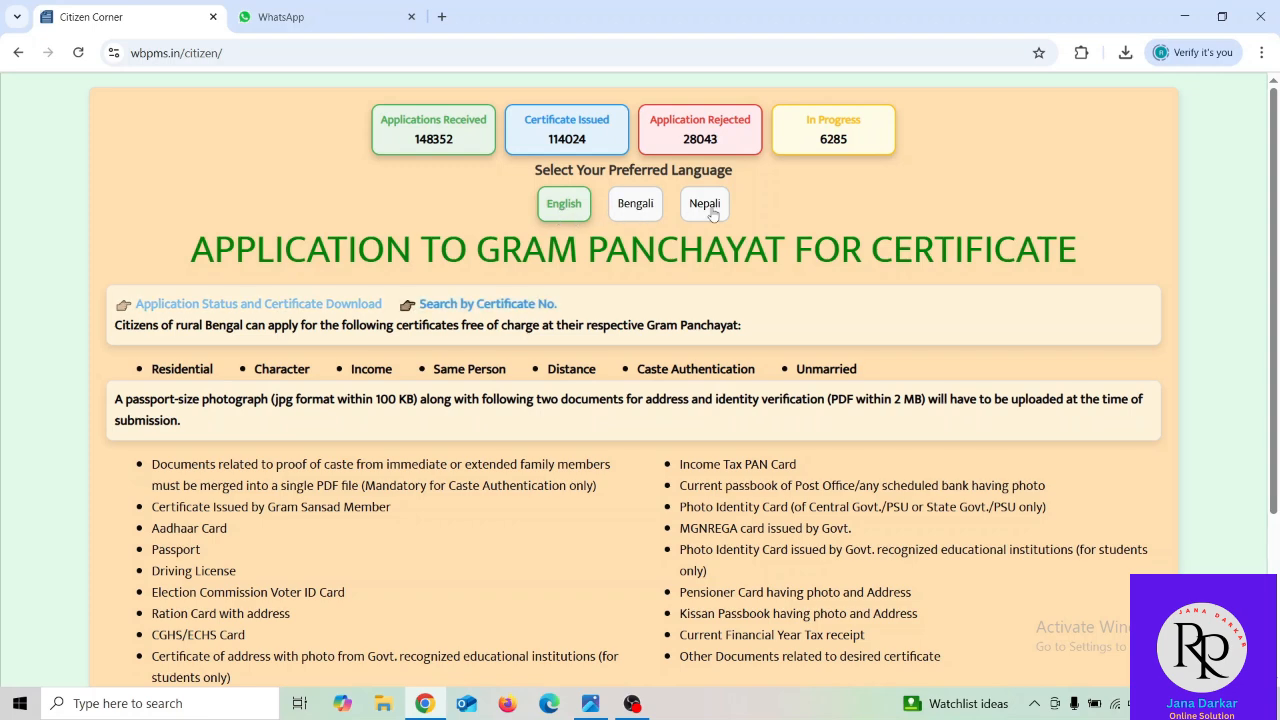
Toggle the page to Bengali and back to English, then accept the documents-ready declaration and proceed.
left_click(638, 208)
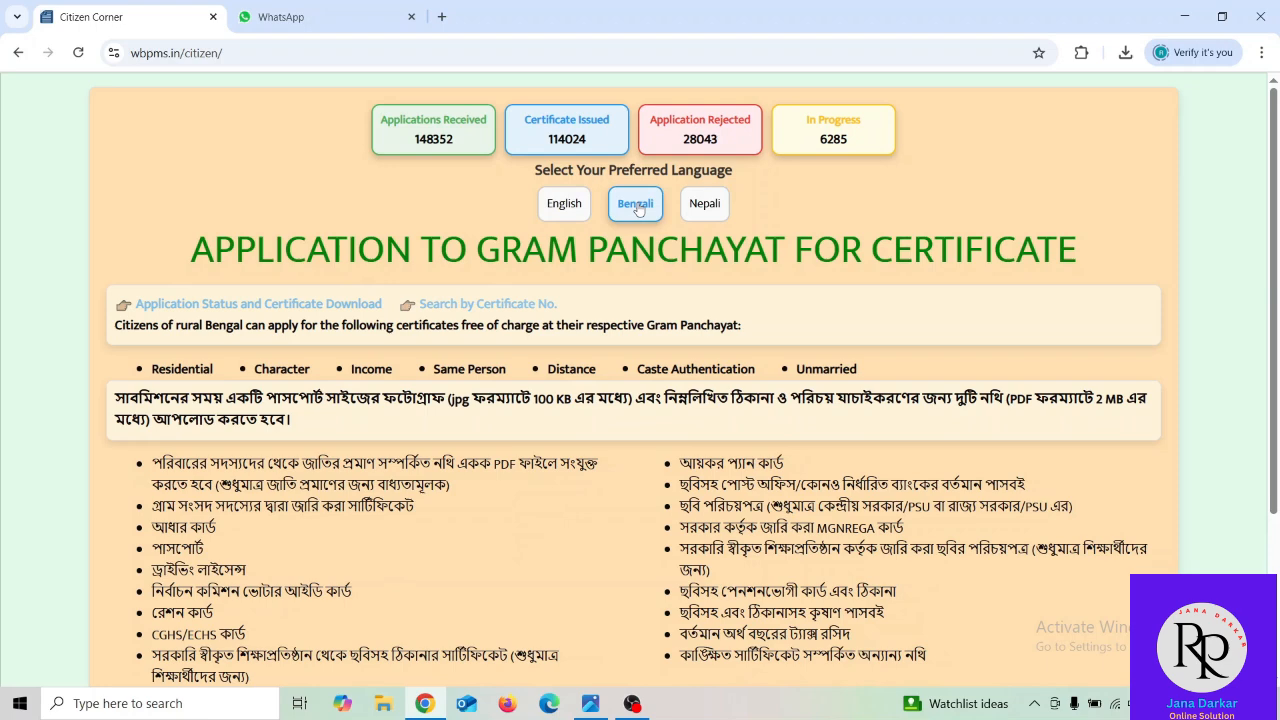
left_click(576, 206)
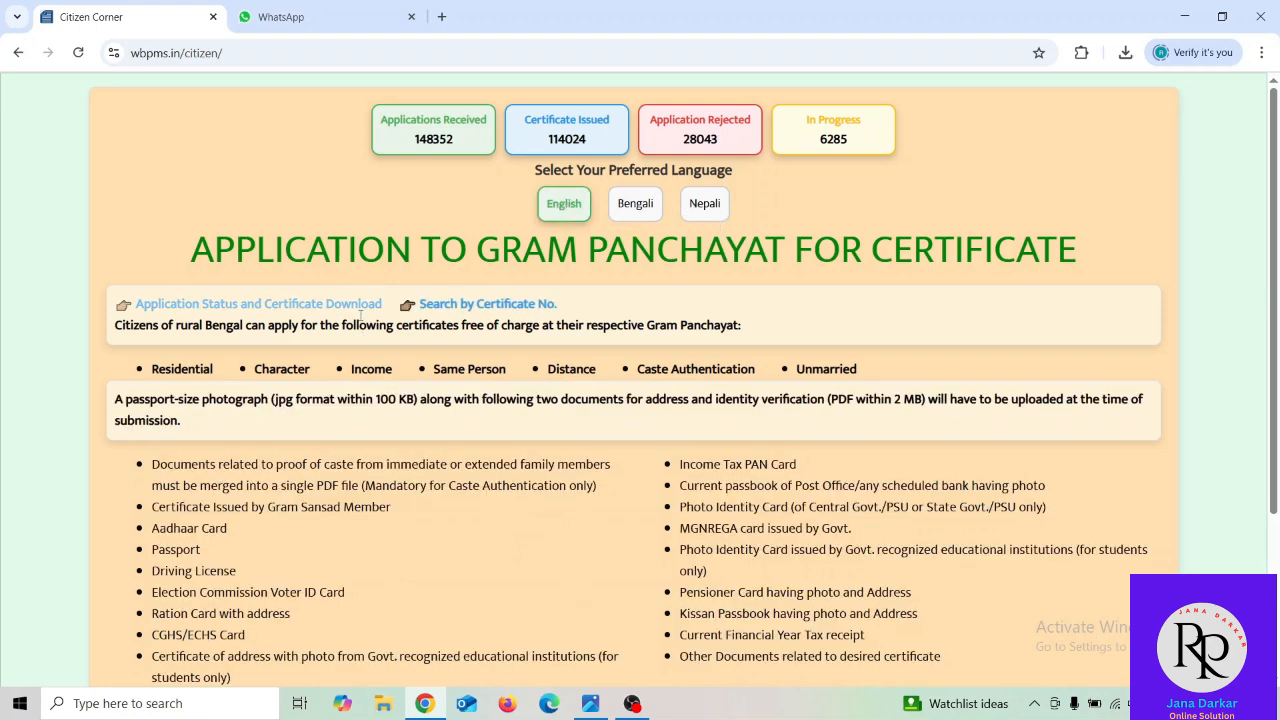
scroll(363, 310, "down", 2)
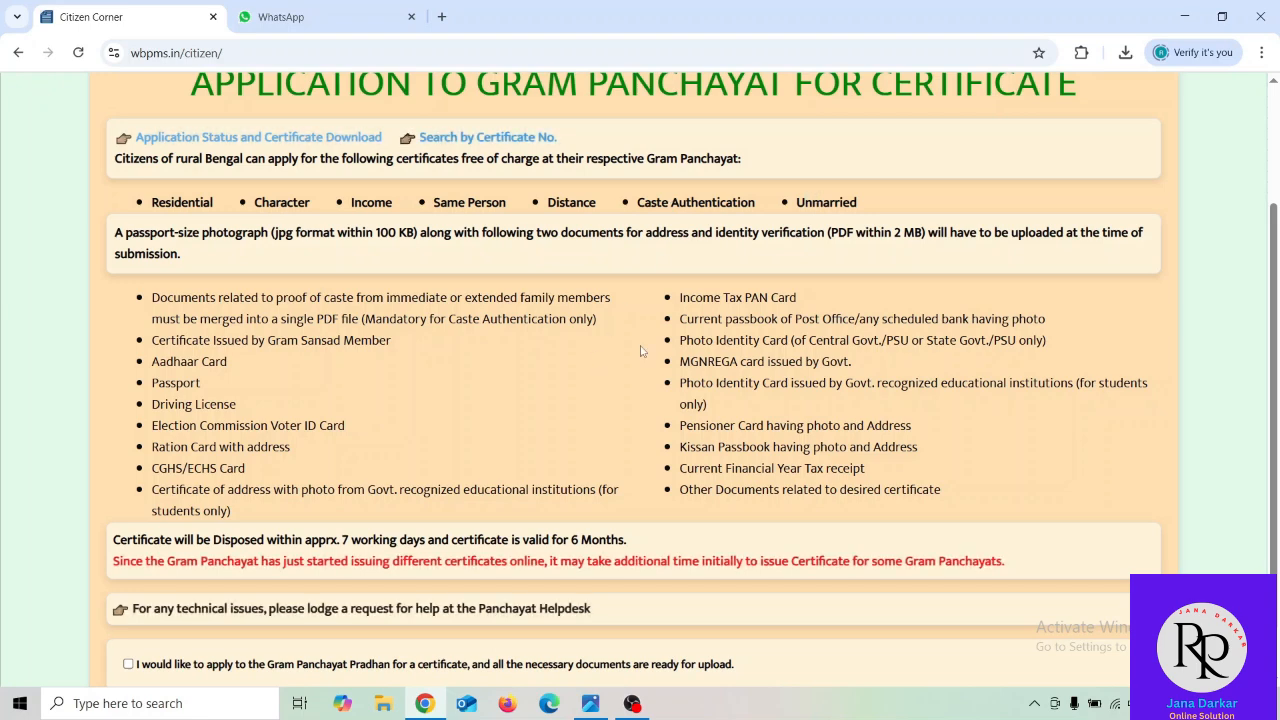
scroll(641, 350, "down", 1)
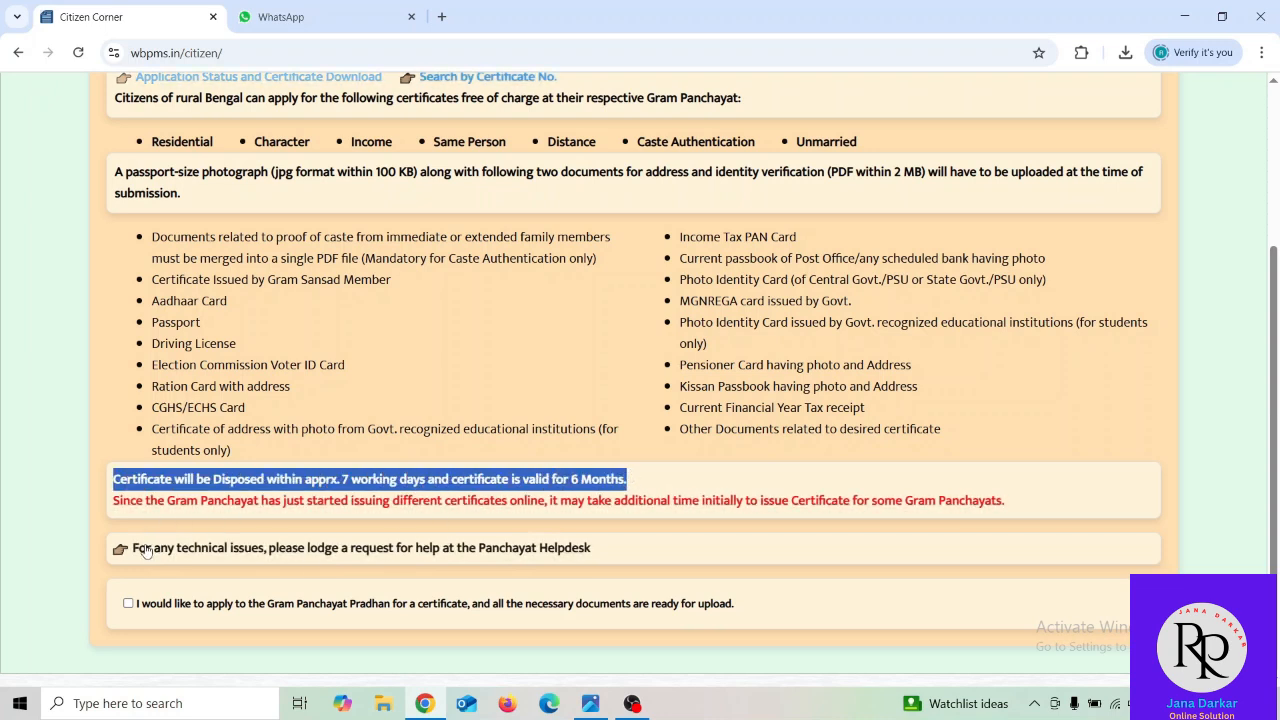
left_click(128, 604)
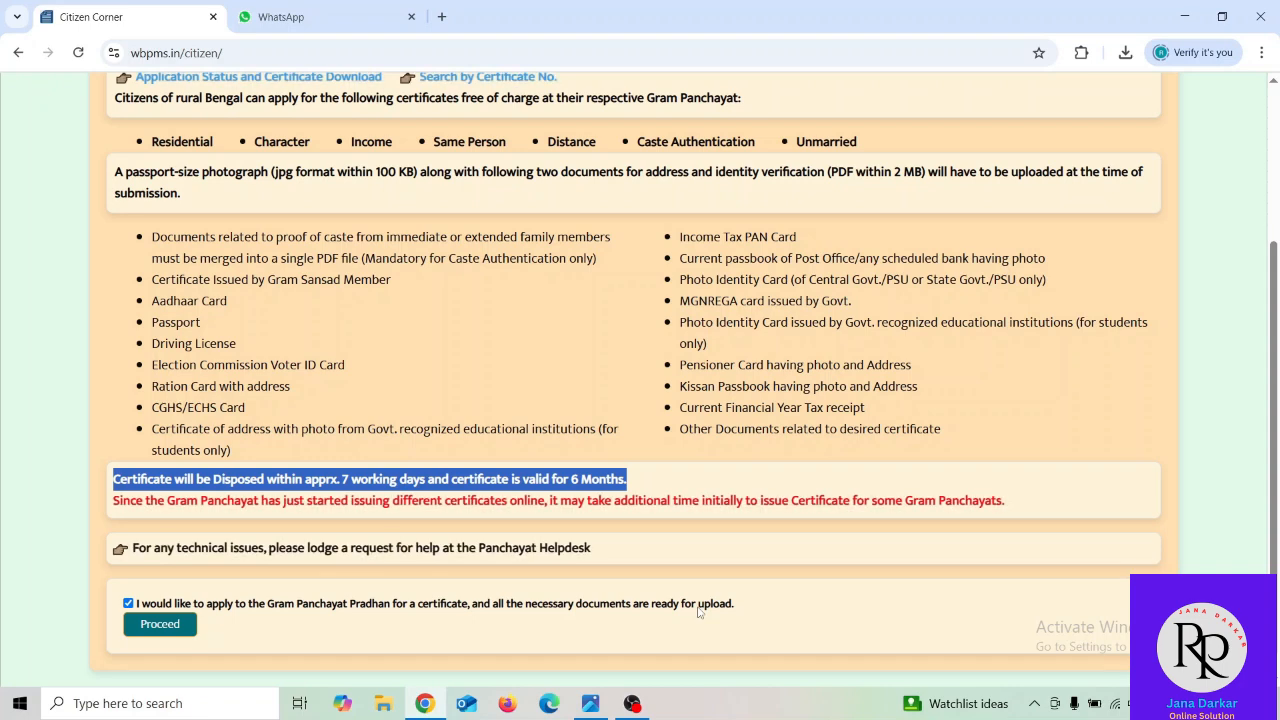
left_click(171, 630)
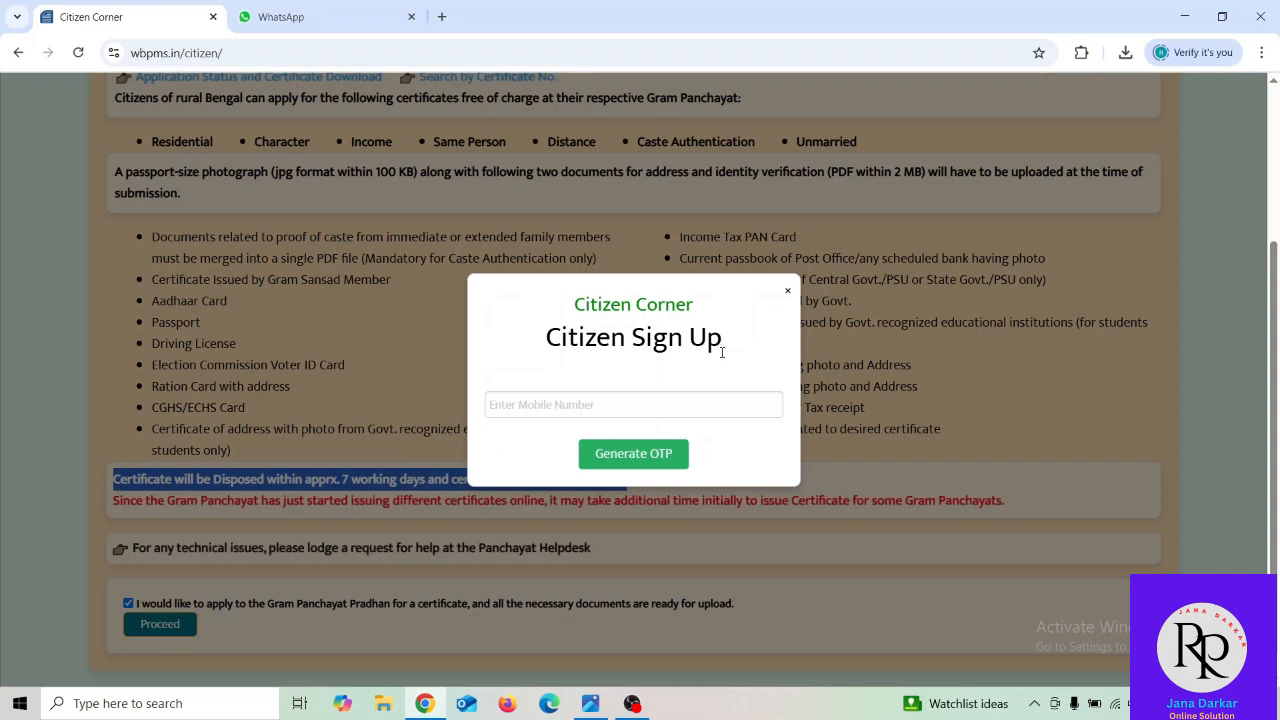
Enter the applicant's mobile number and request a one-time code for it.
left_click(559, 404)
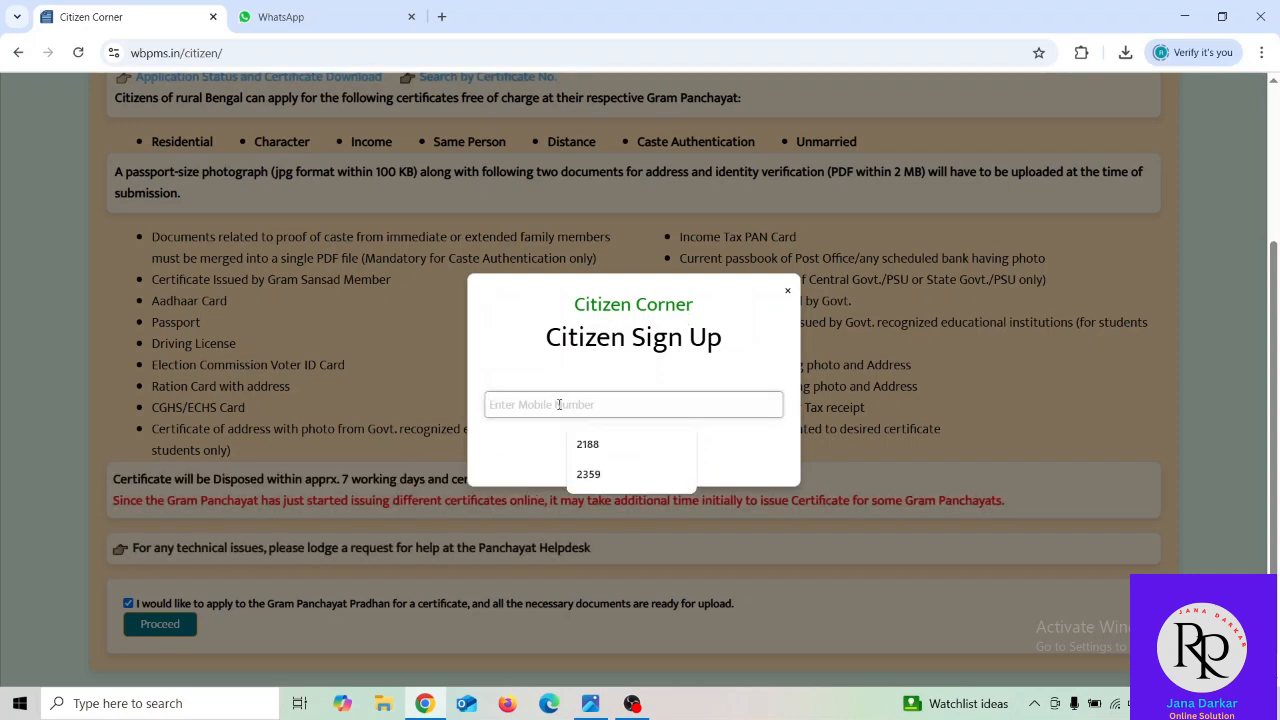
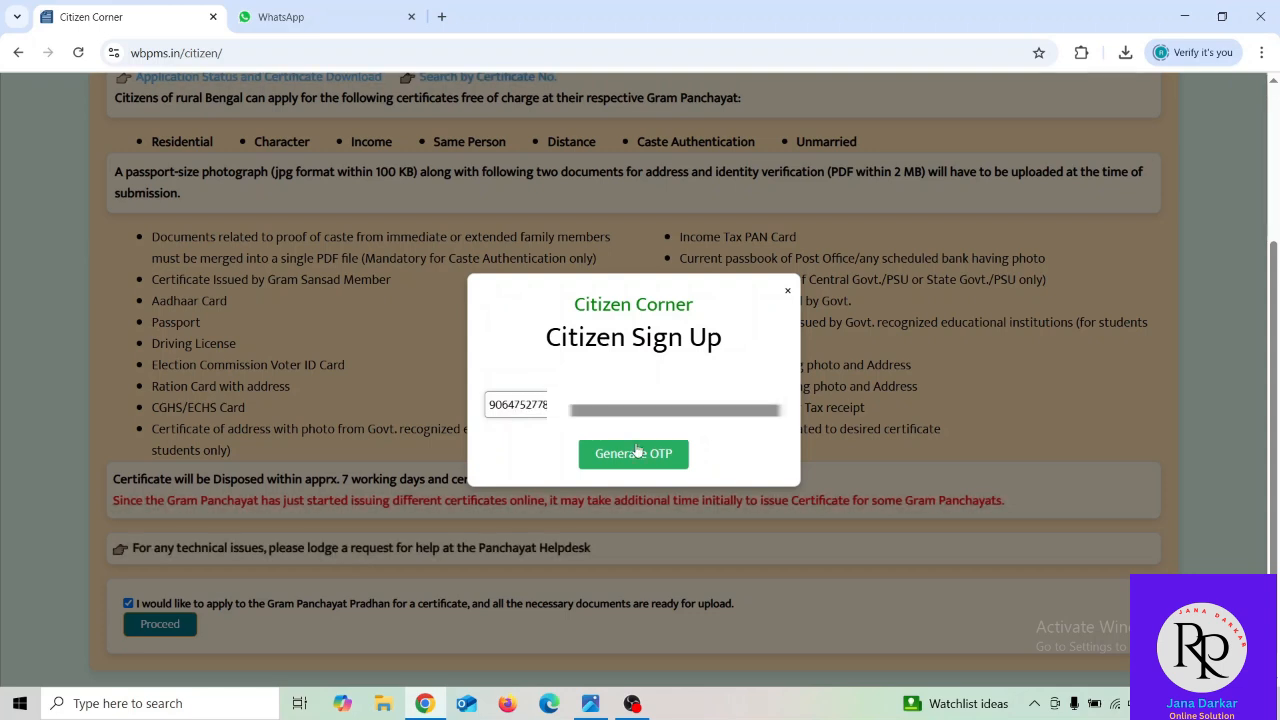
left_click(636, 452)
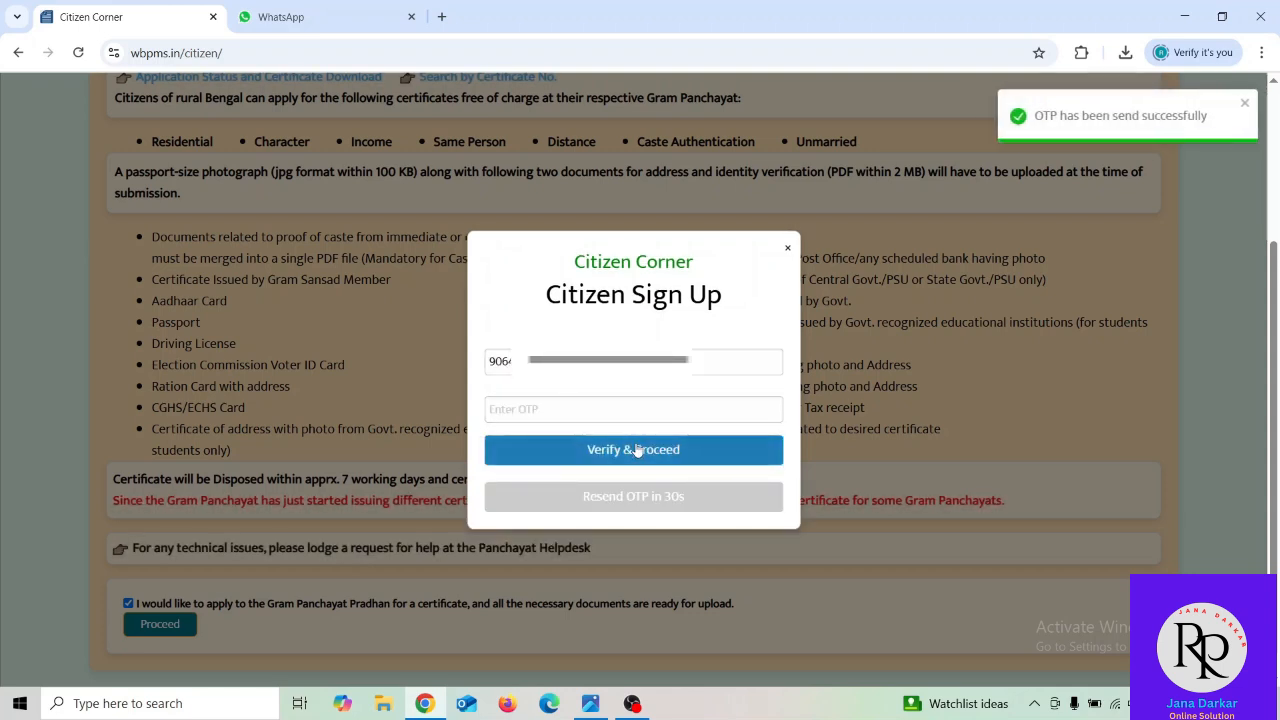
Enter the received verification code and verify to continue to the application form.
left_click(527, 408)
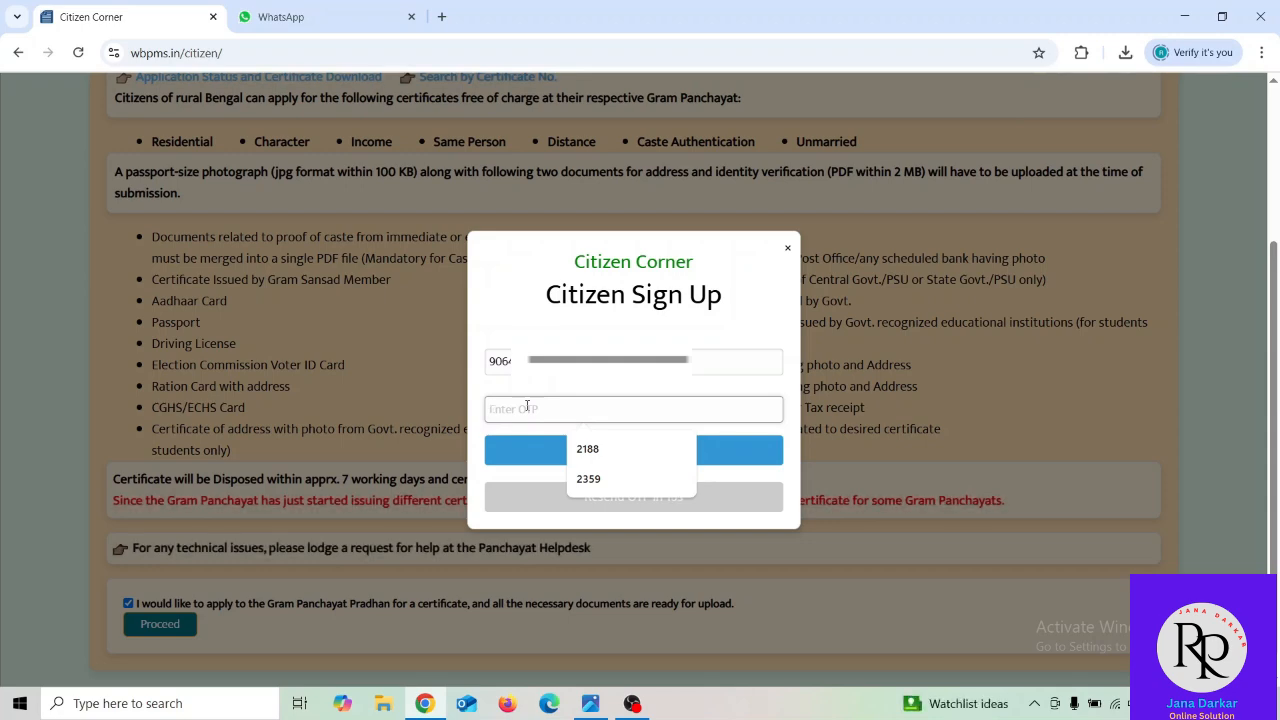
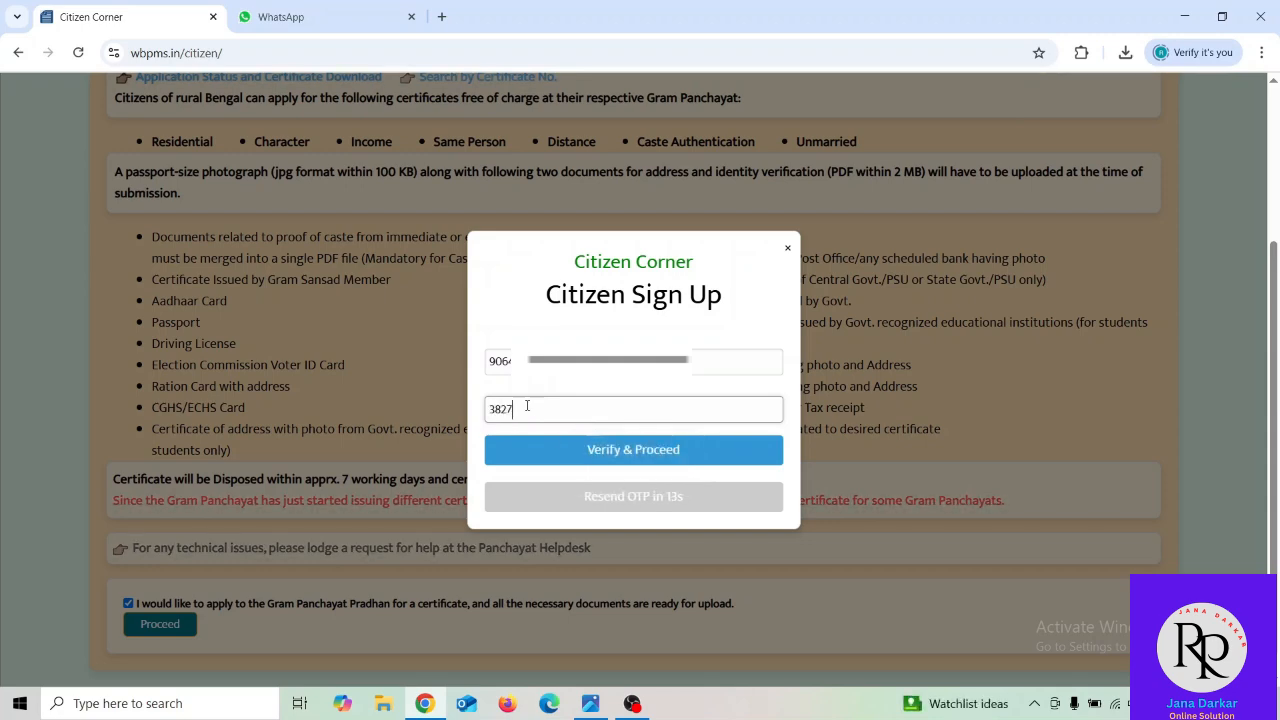
left_click(666, 449)
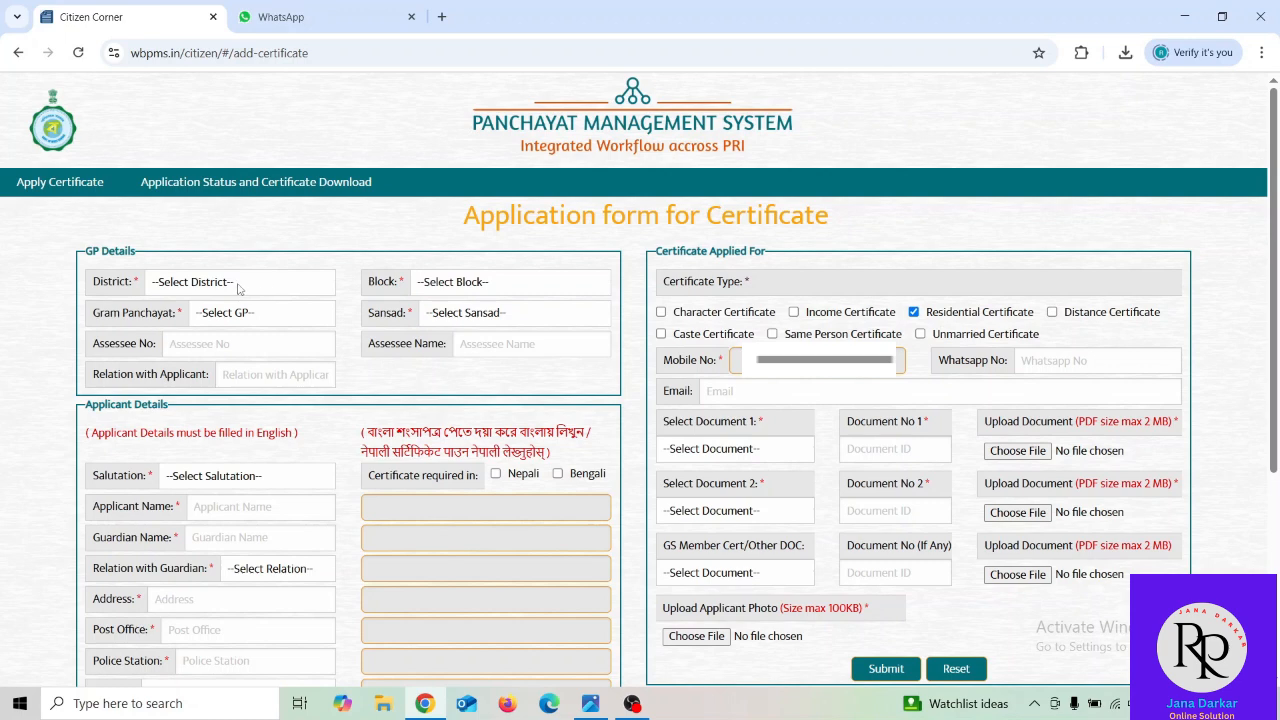
Choose MALDA, HABIBPUR, gram panchayat BULBULCHANDI (correcting BAIDYAPUR) and Sansad XXII.
left_click(198, 286)
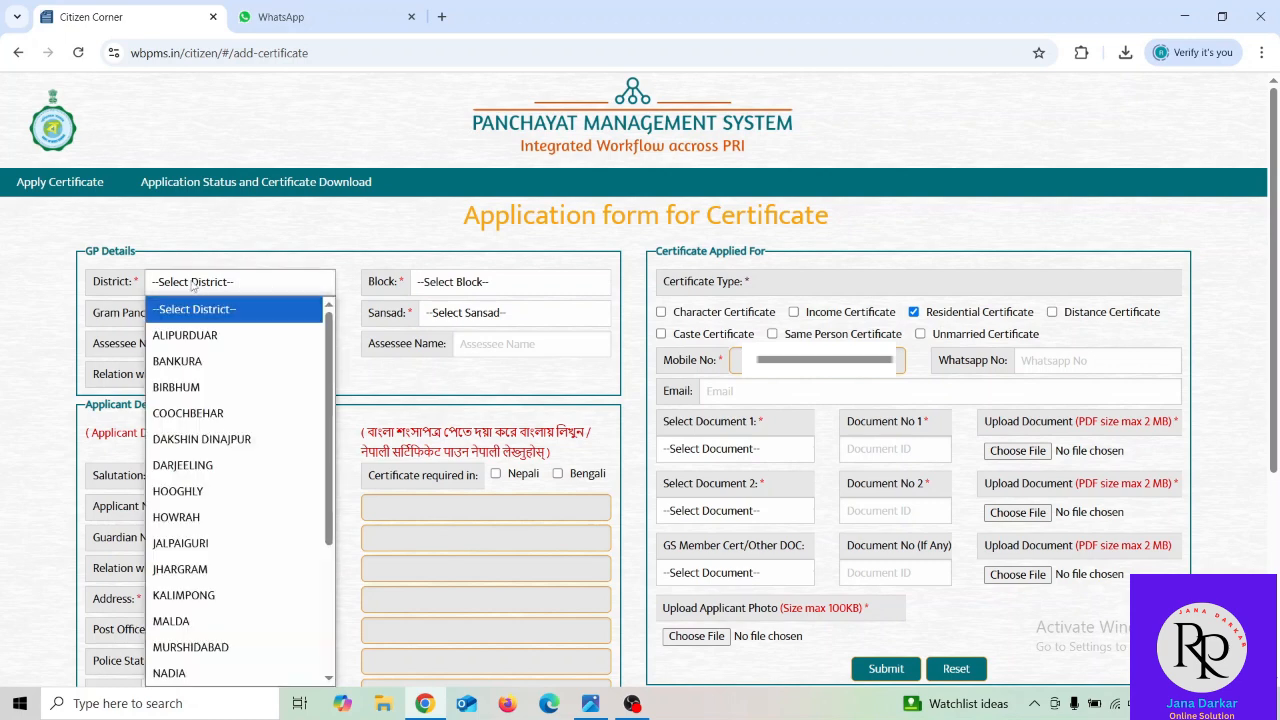
left_click(166, 622)
left_click(440, 287)
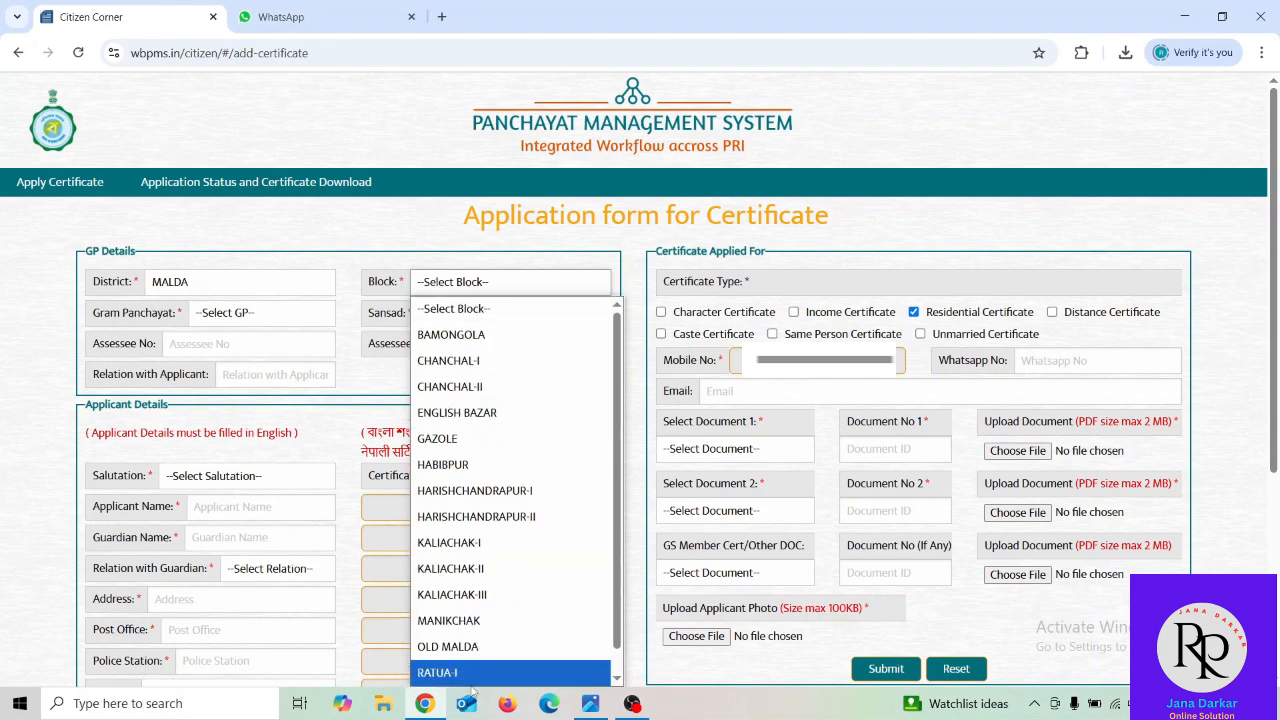
left_click(470, 464)
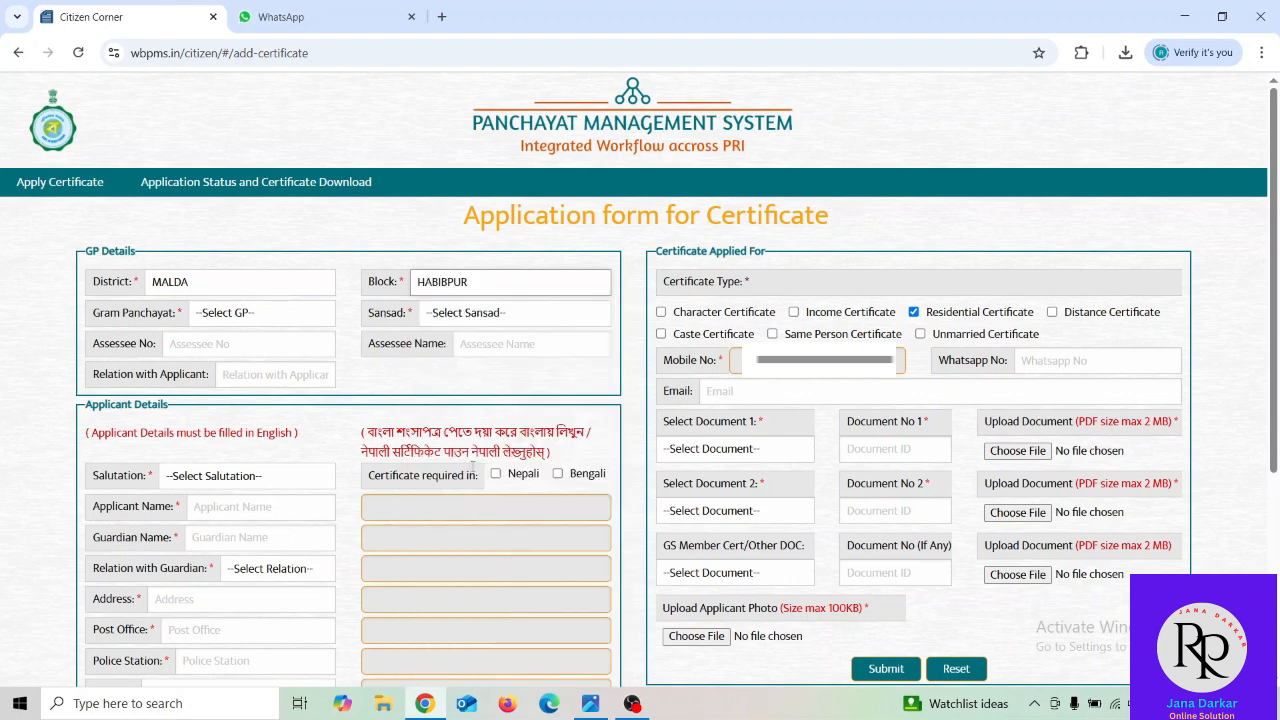
left_click(223, 314)
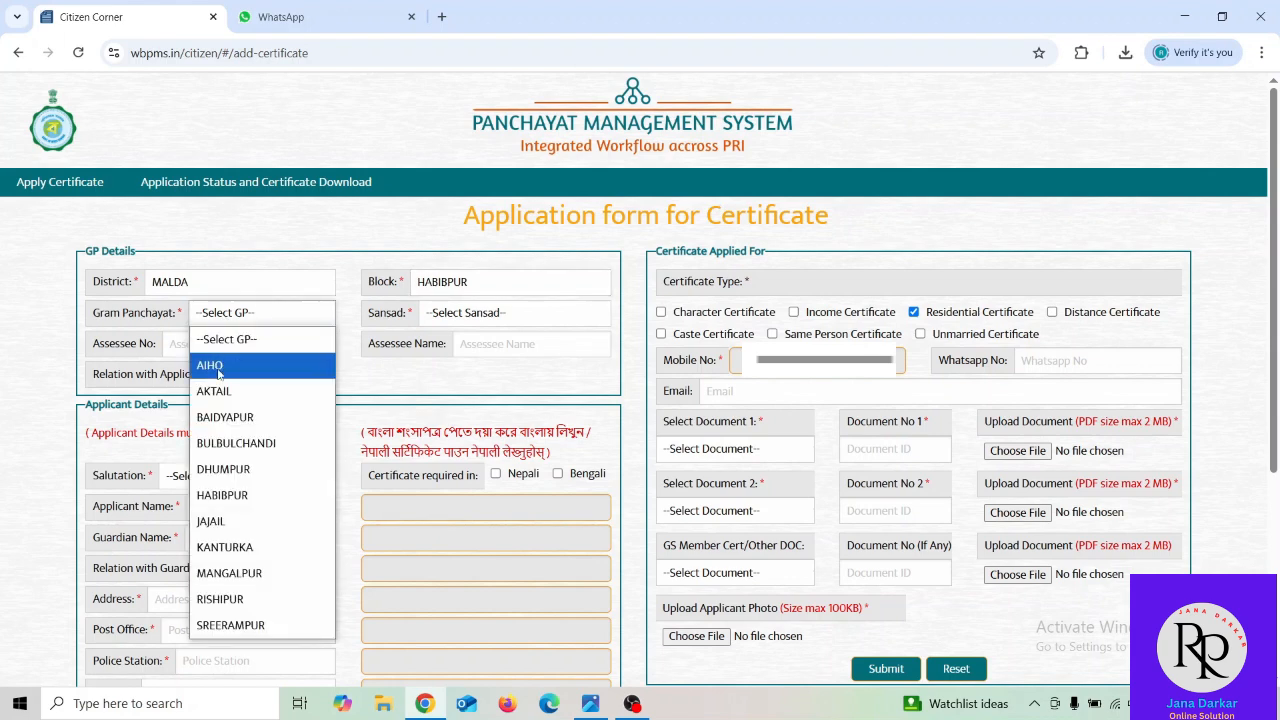
left_click(270, 418)
left_click(228, 318)
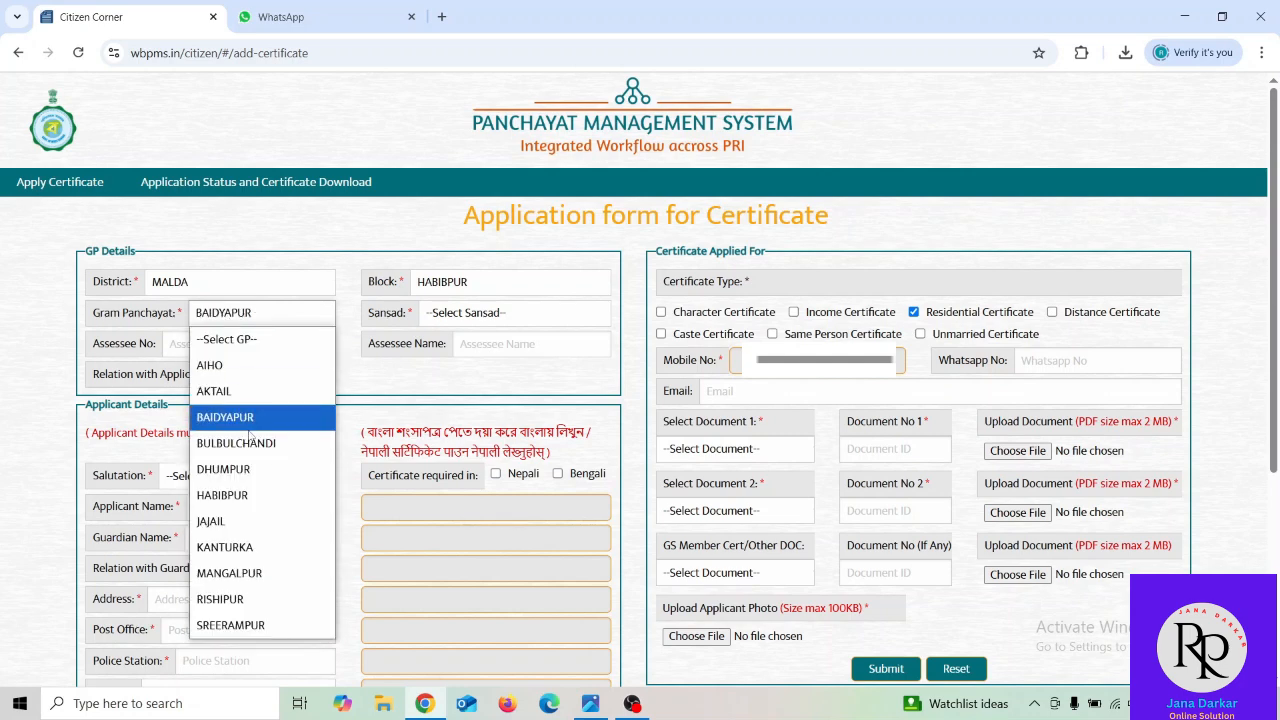
left_click(262, 453)
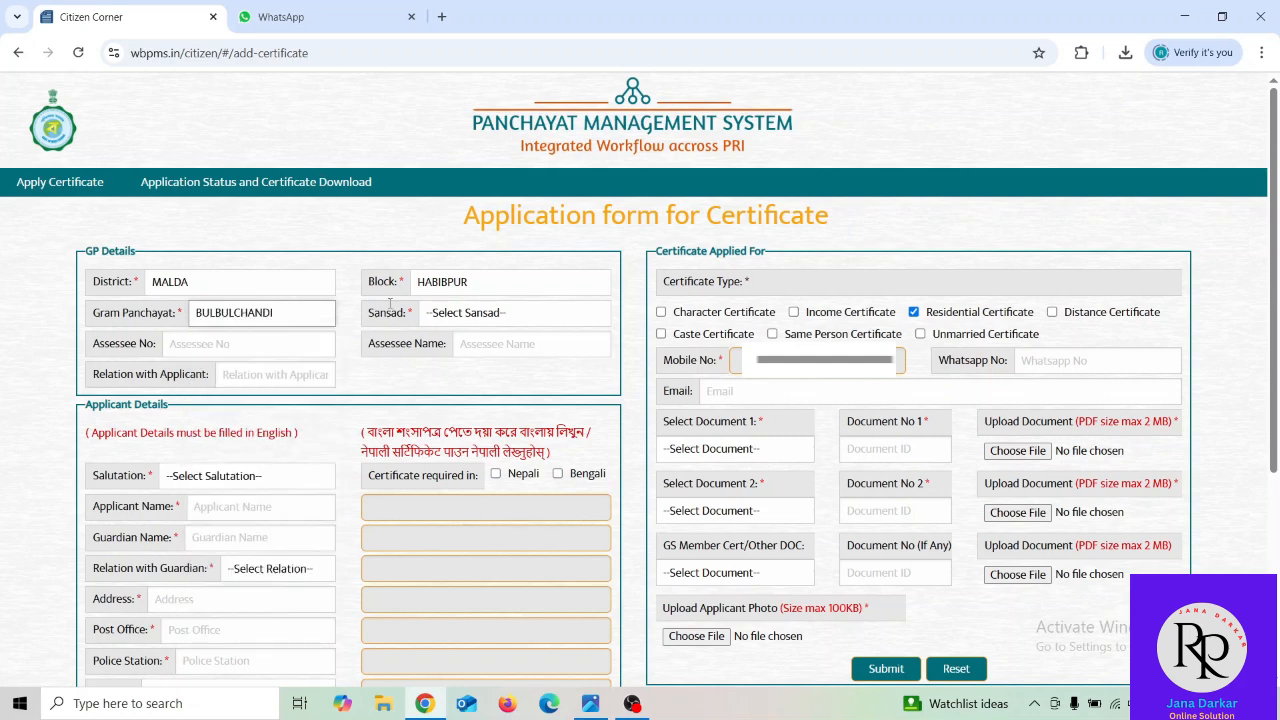
left_click(458, 315)
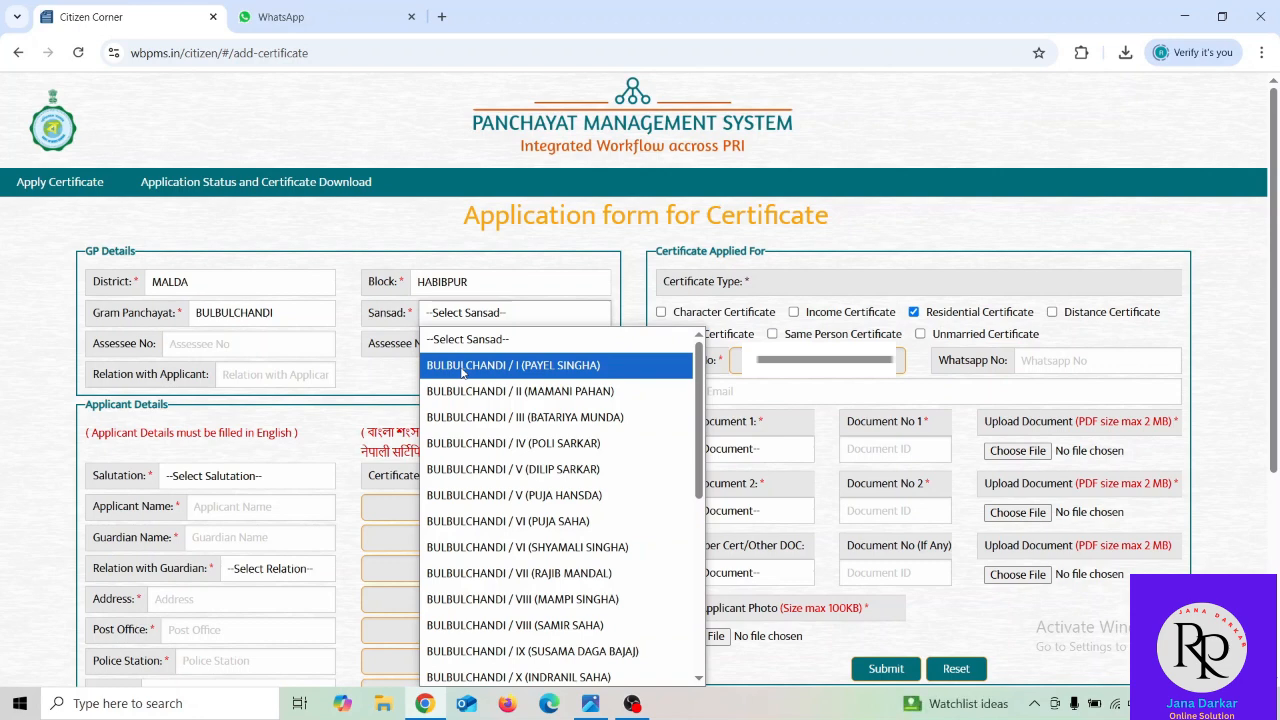
scroll(520, 485, "down", 4)
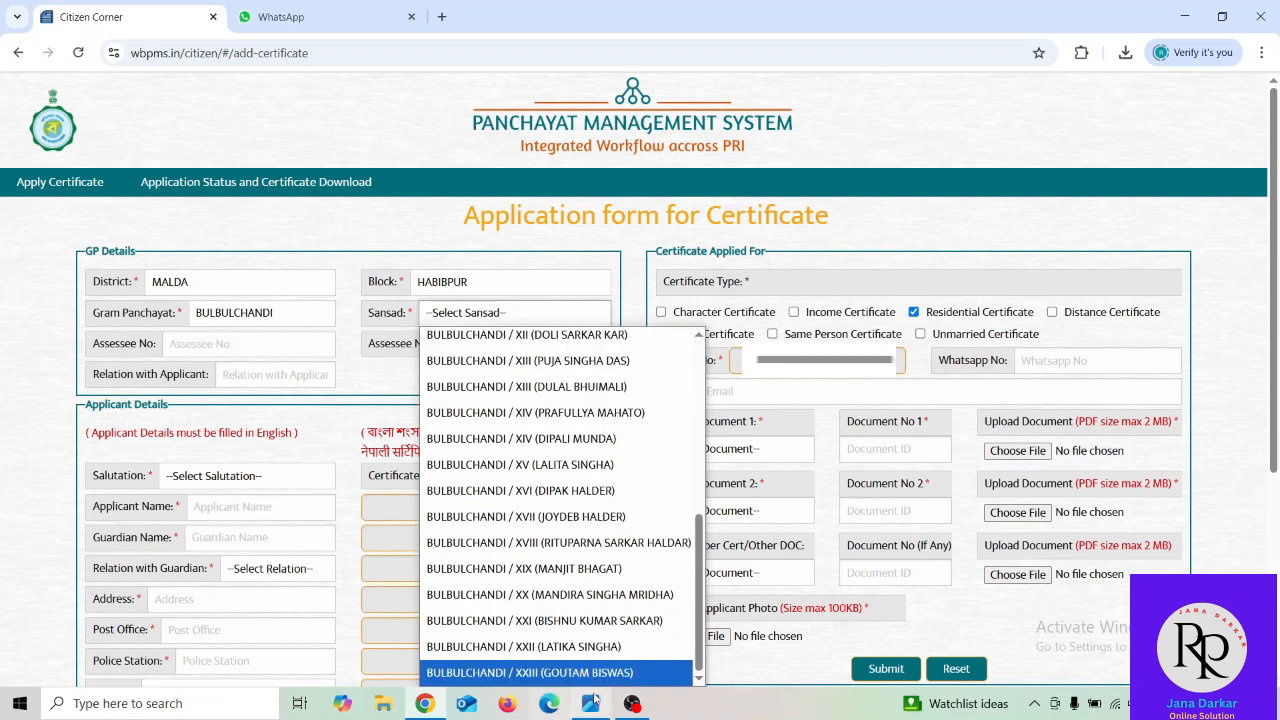
left_click(589, 645)
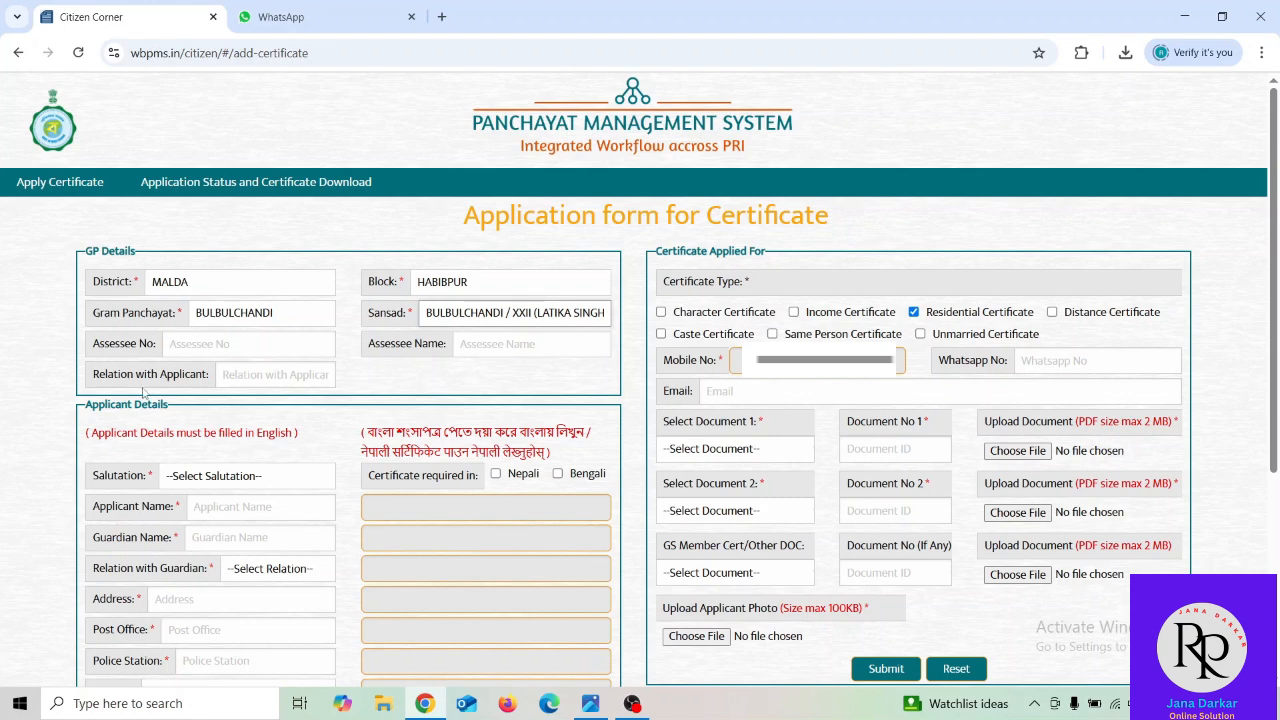
Set salutation Mr., fill in the applicant's and guardian's names, and choose relation Father.
left_click(256, 480)
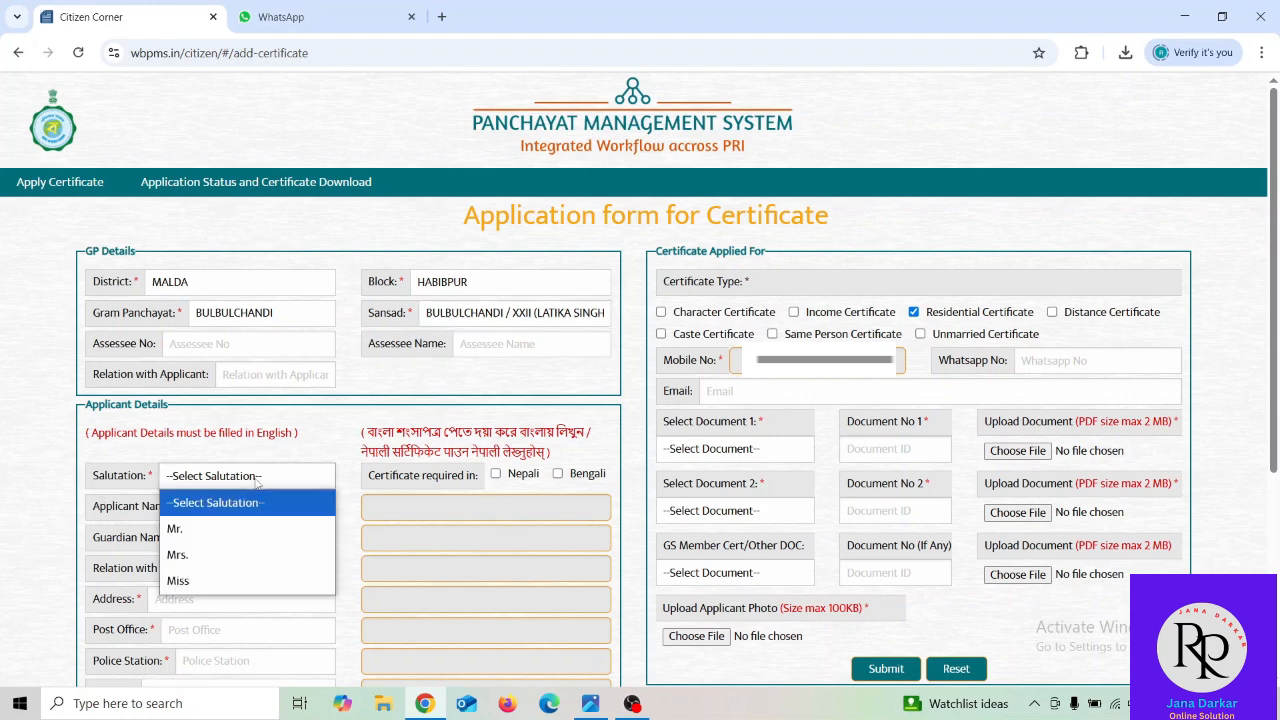
left_click(196, 530)
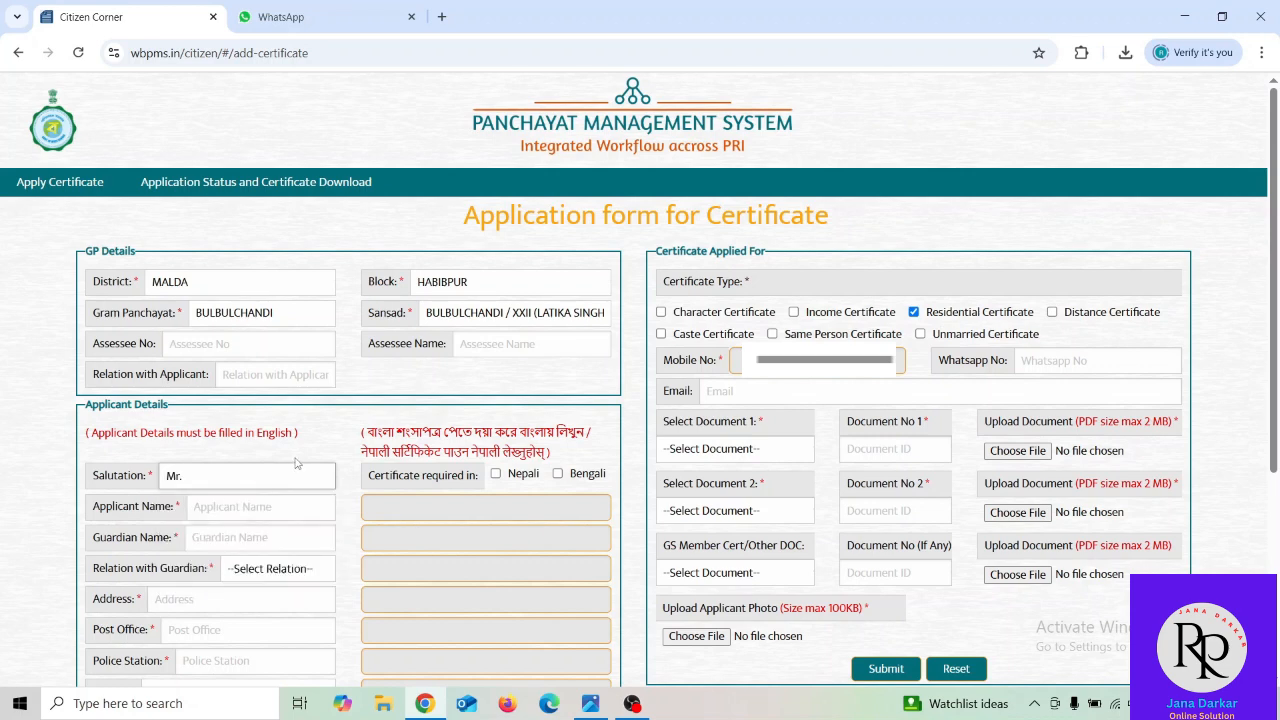
scroll(299, 463, "down", 3)
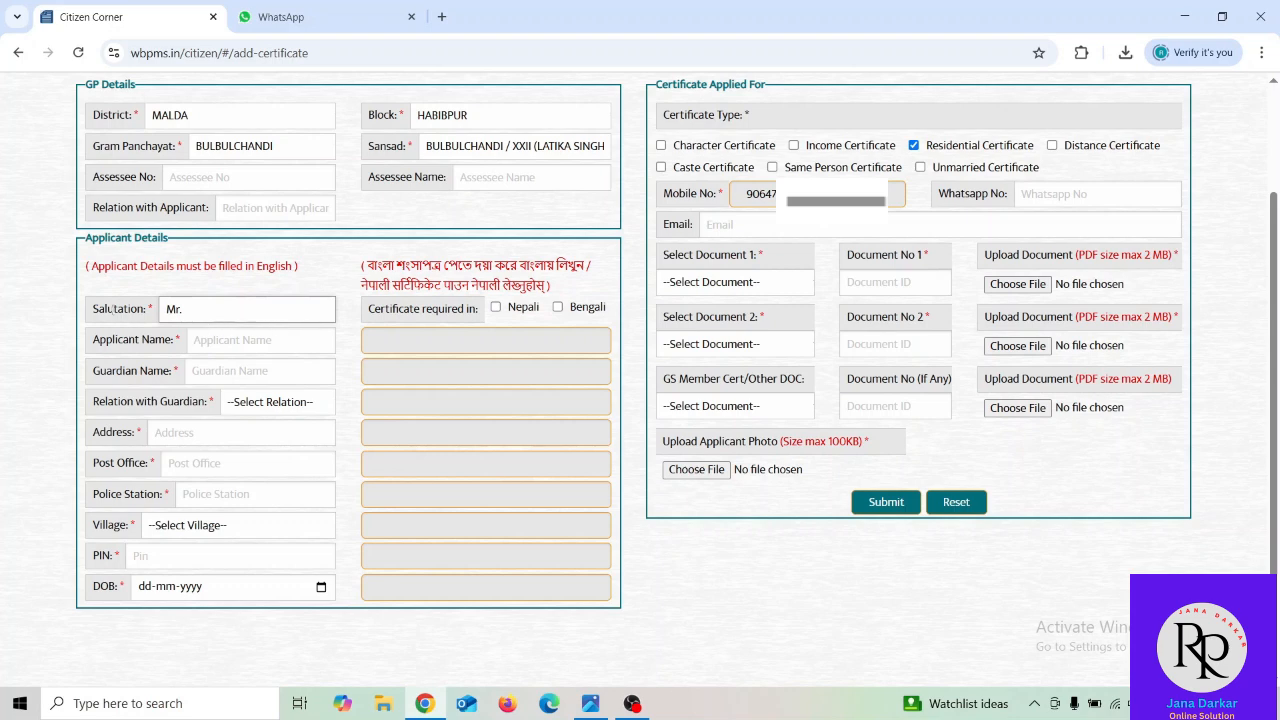
left_click(236, 342)
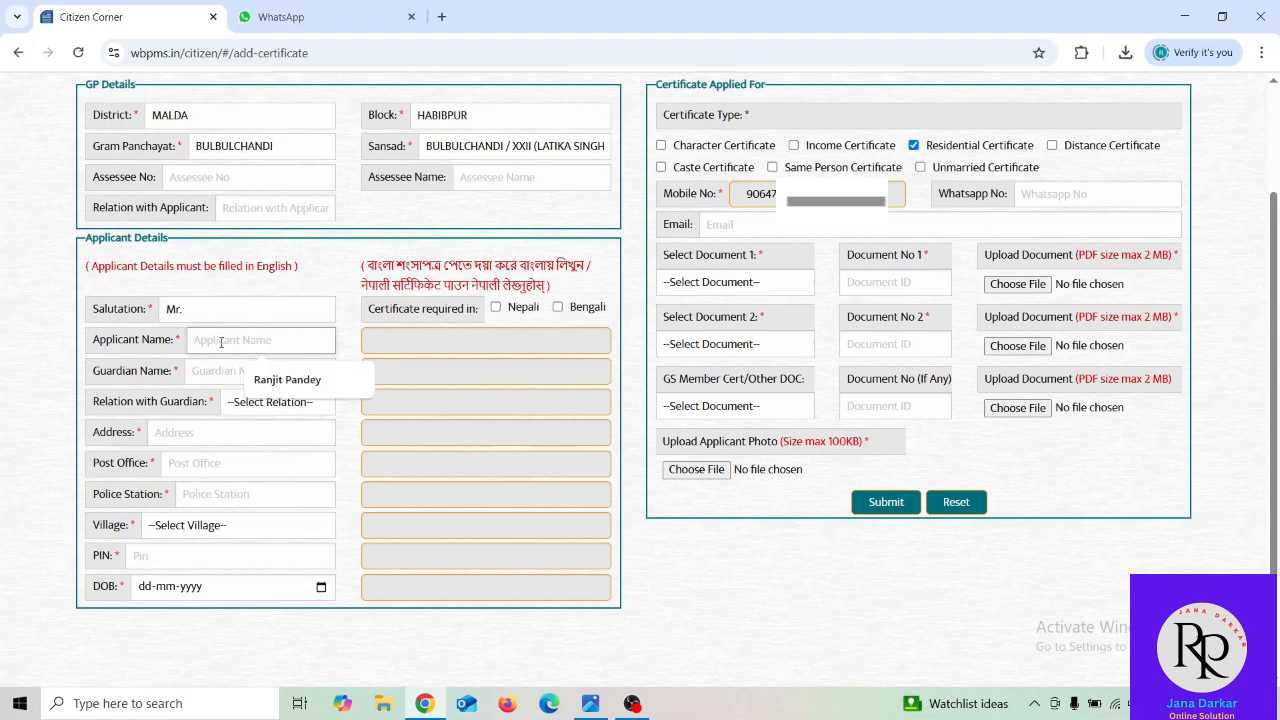
left_click(285, 380)
left_click(238, 369)
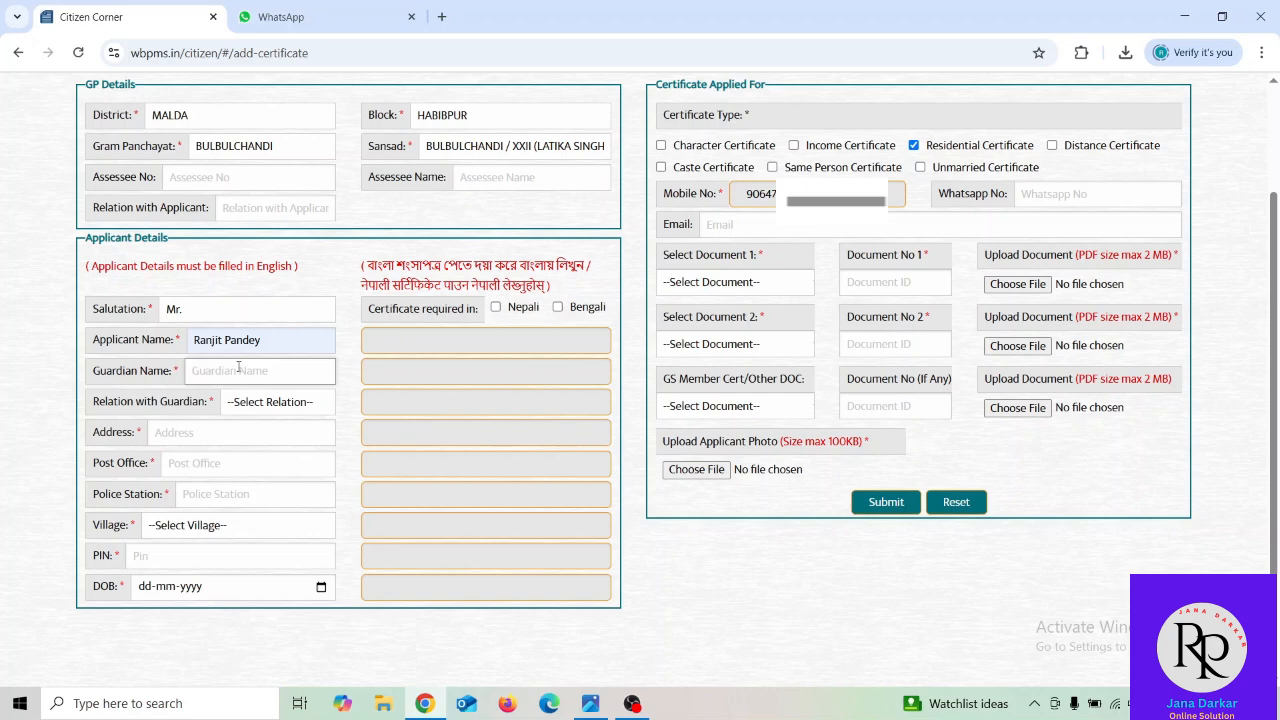
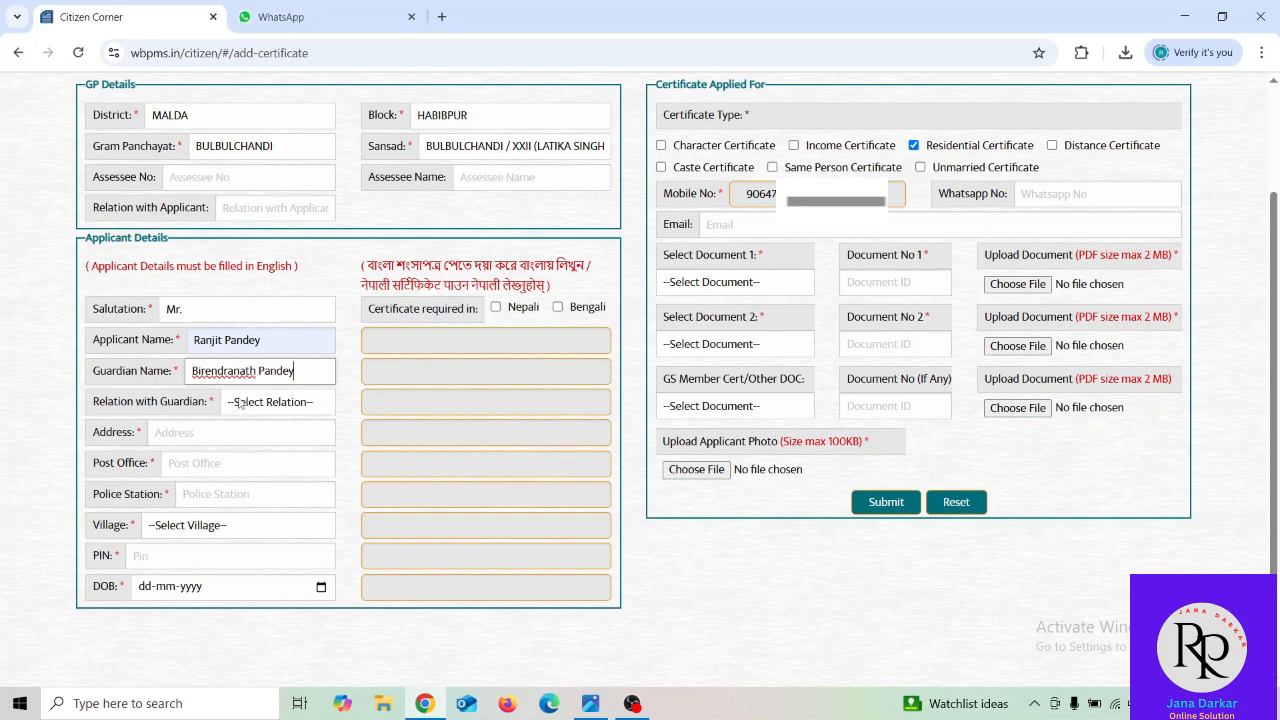
left_click(238, 402)
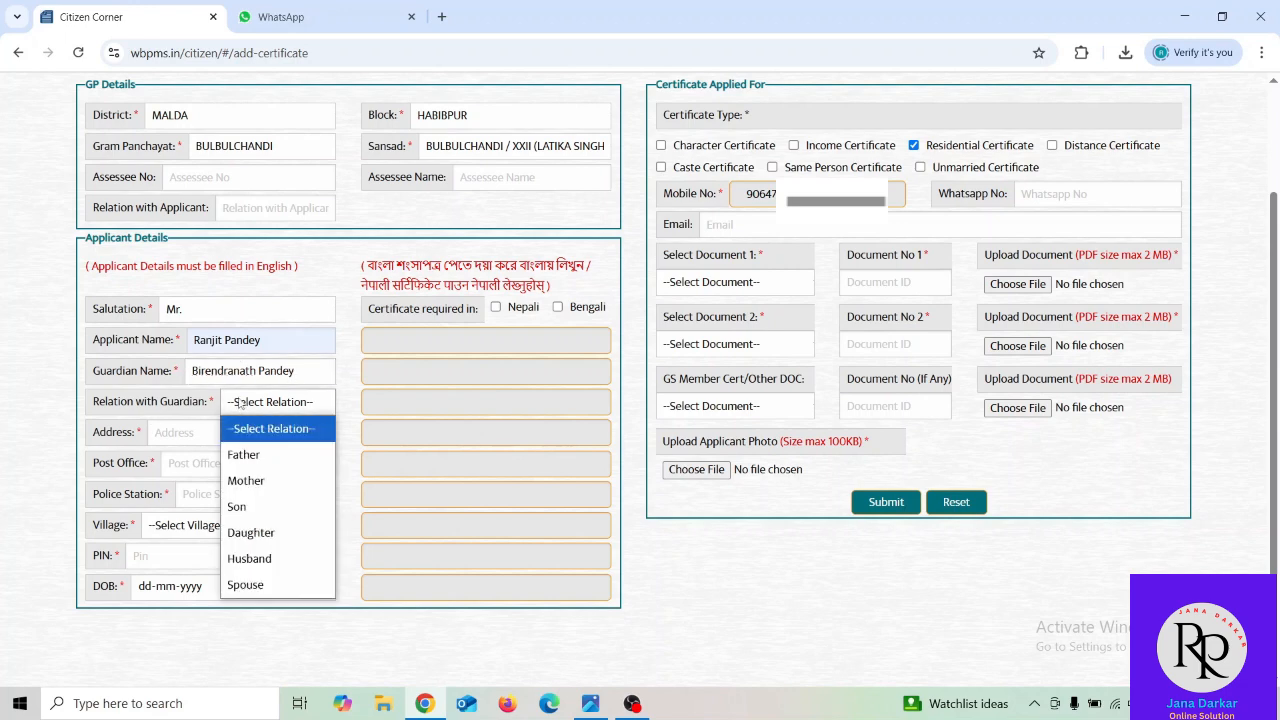
left_click(264, 458)
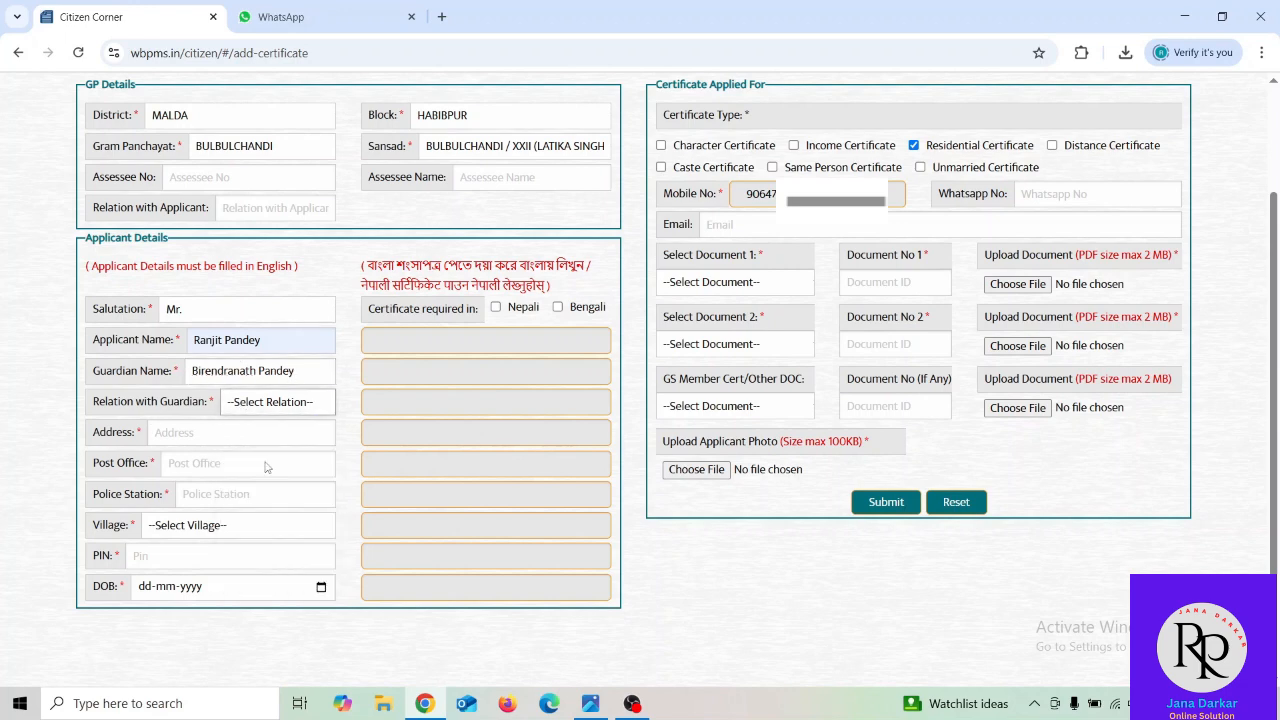
Fill in the applicant's address, post office, police station, village and PIN code.
left_click(192, 433)
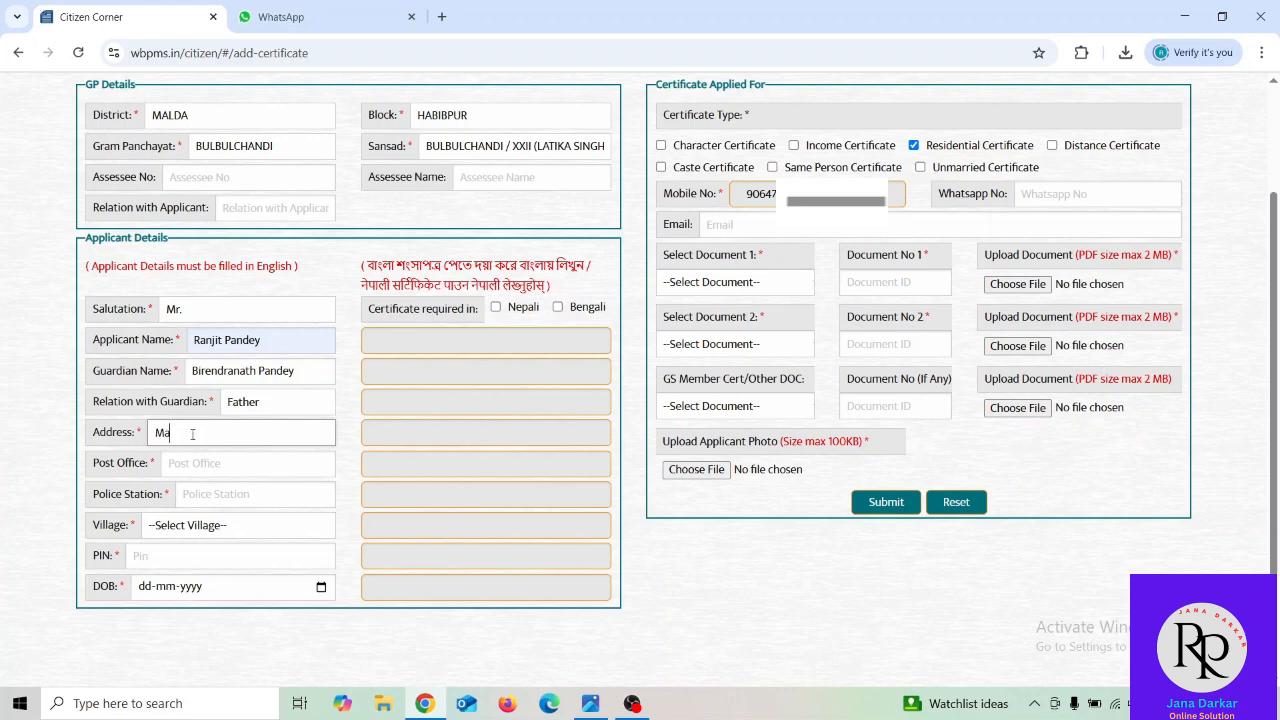
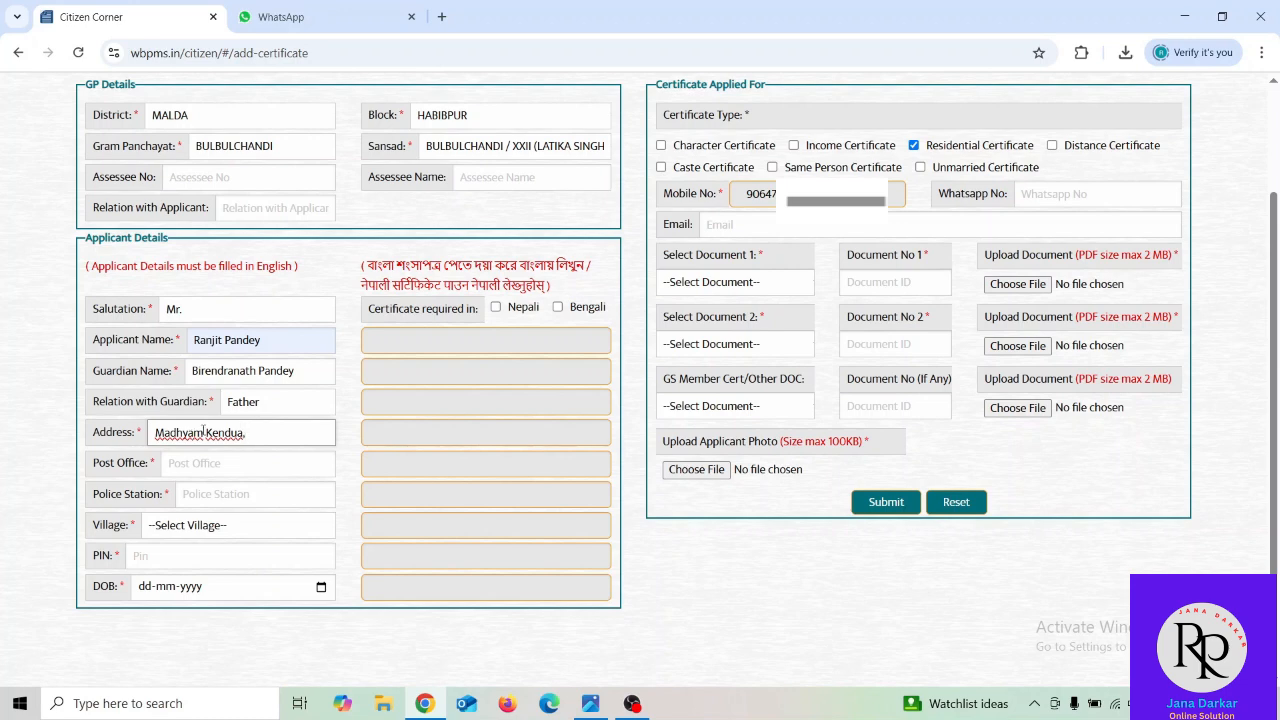
left_click(211, 464)
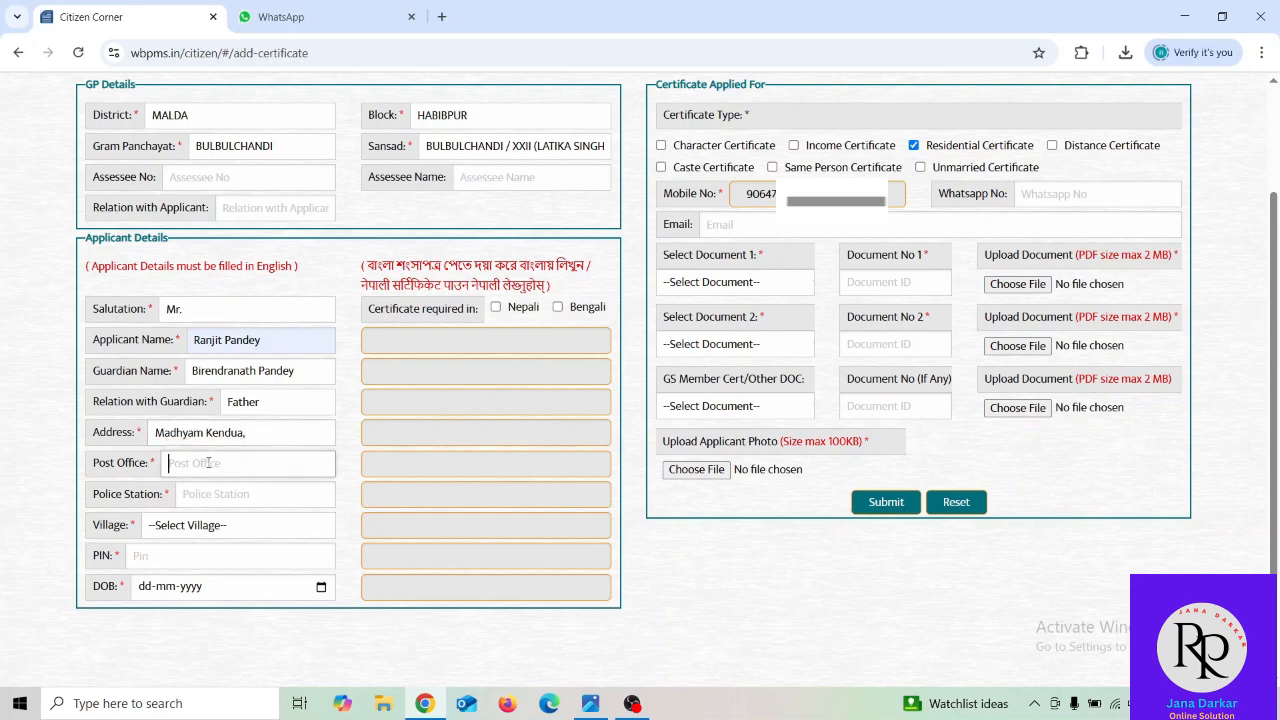
type("Aiho")
left_click(197, 494)
type("Habibpur")
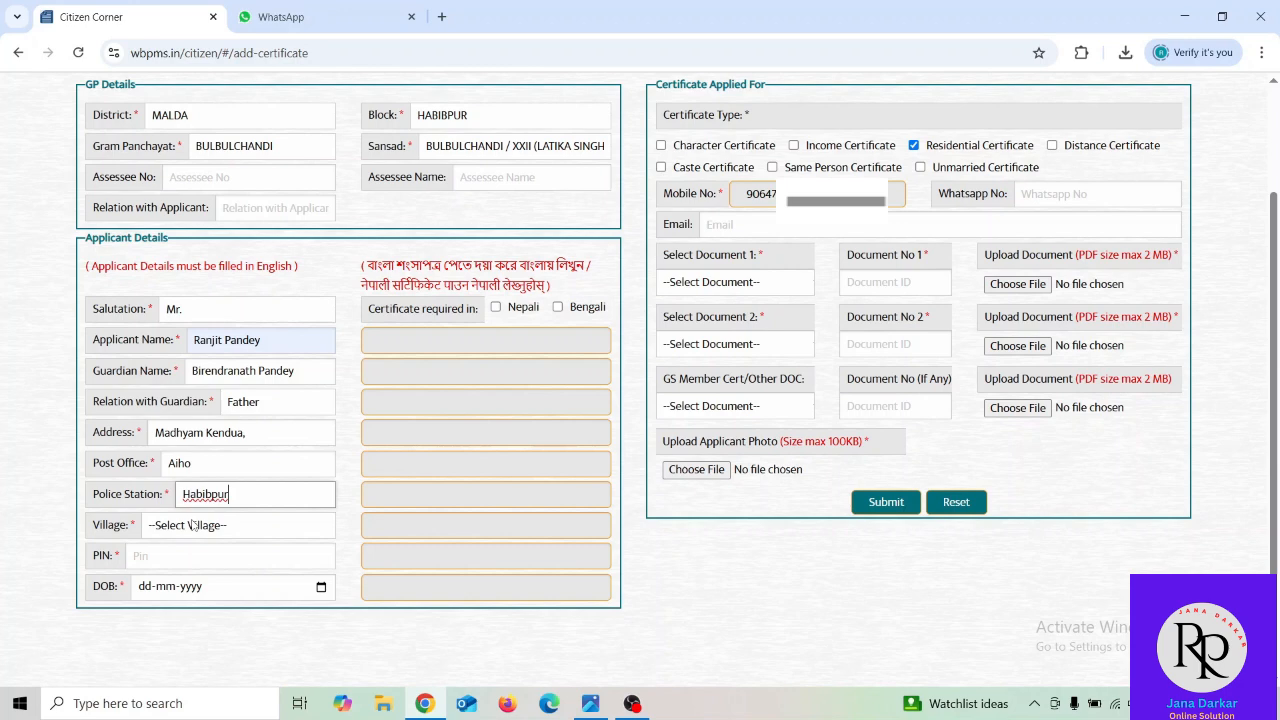
left_click(190, 526)
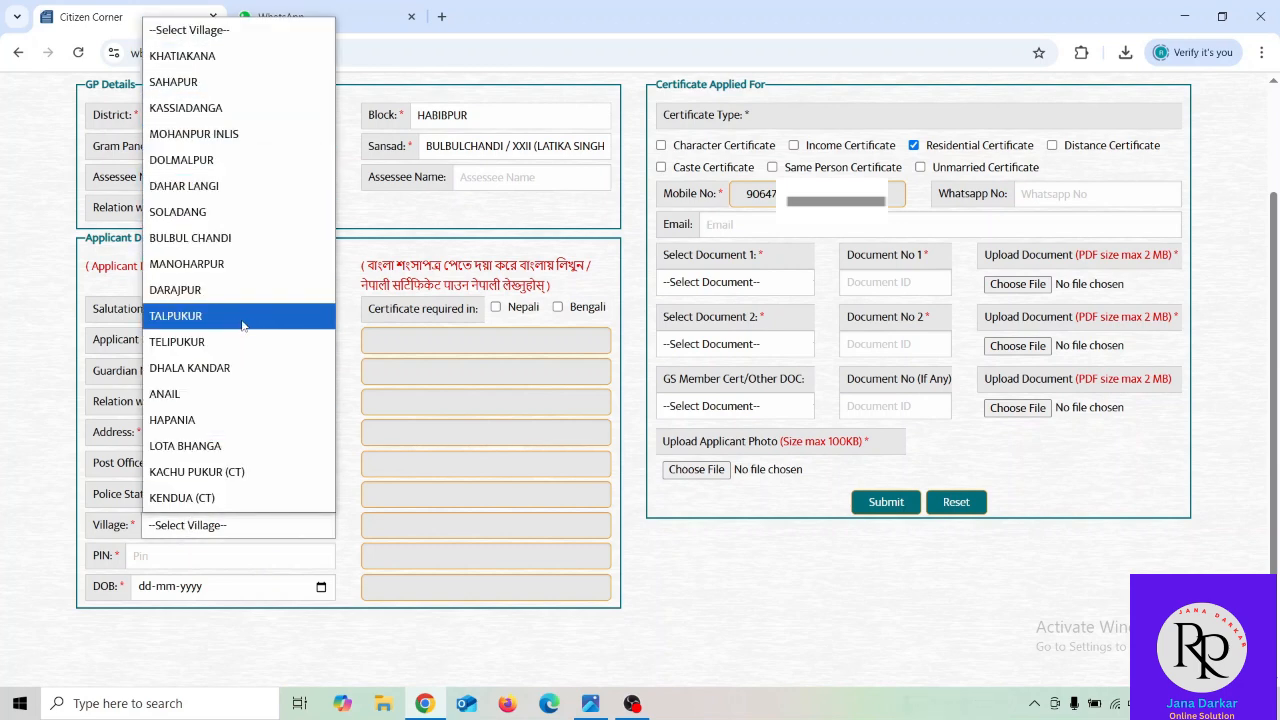
left_click(212, 498)
left_click(151, 556)
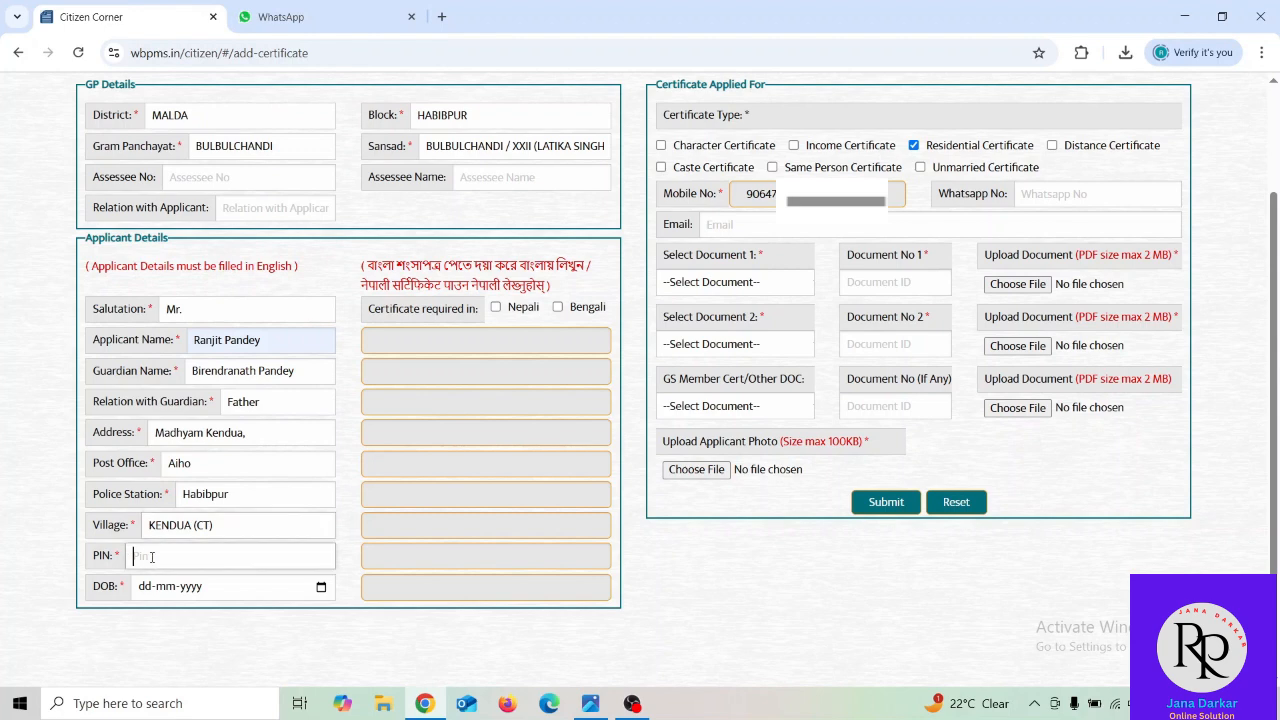
type("732121")
Open the date-of-birth calendar and bring up its month and year picker.
left_click(189, 586)
left_click(321, 587)
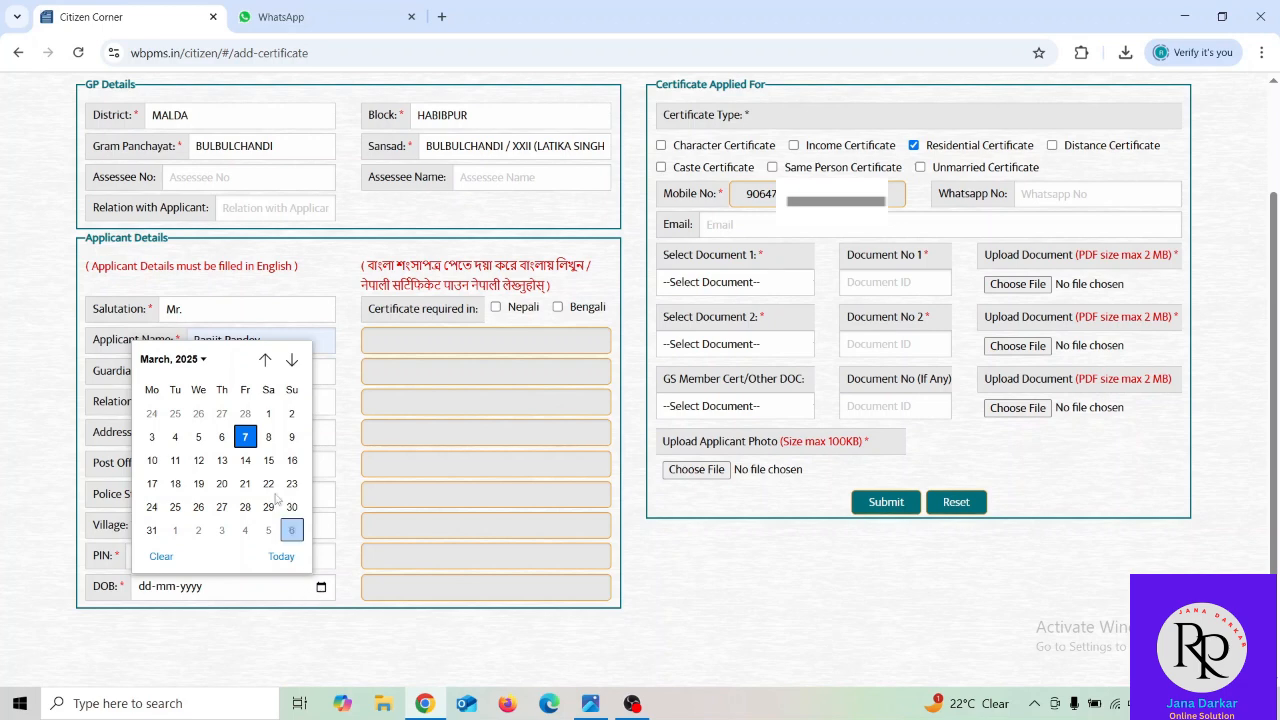
left_click(203, 359)
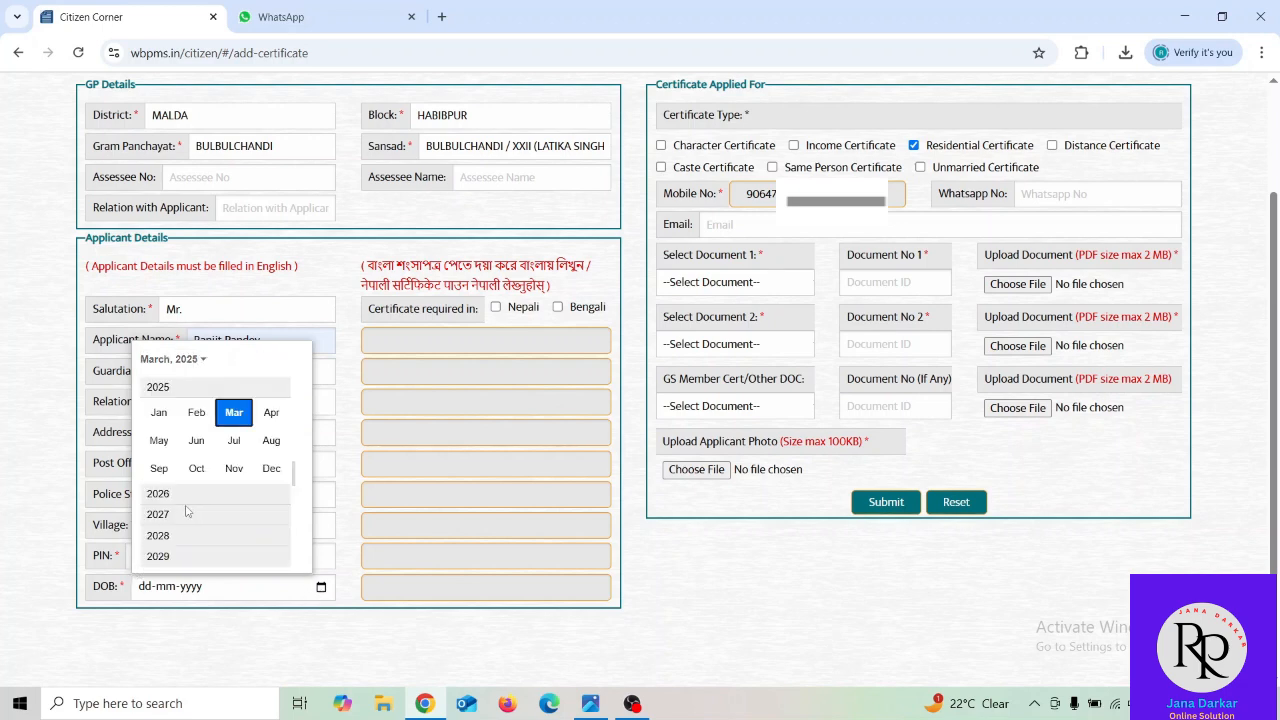
left_click(202, 362)
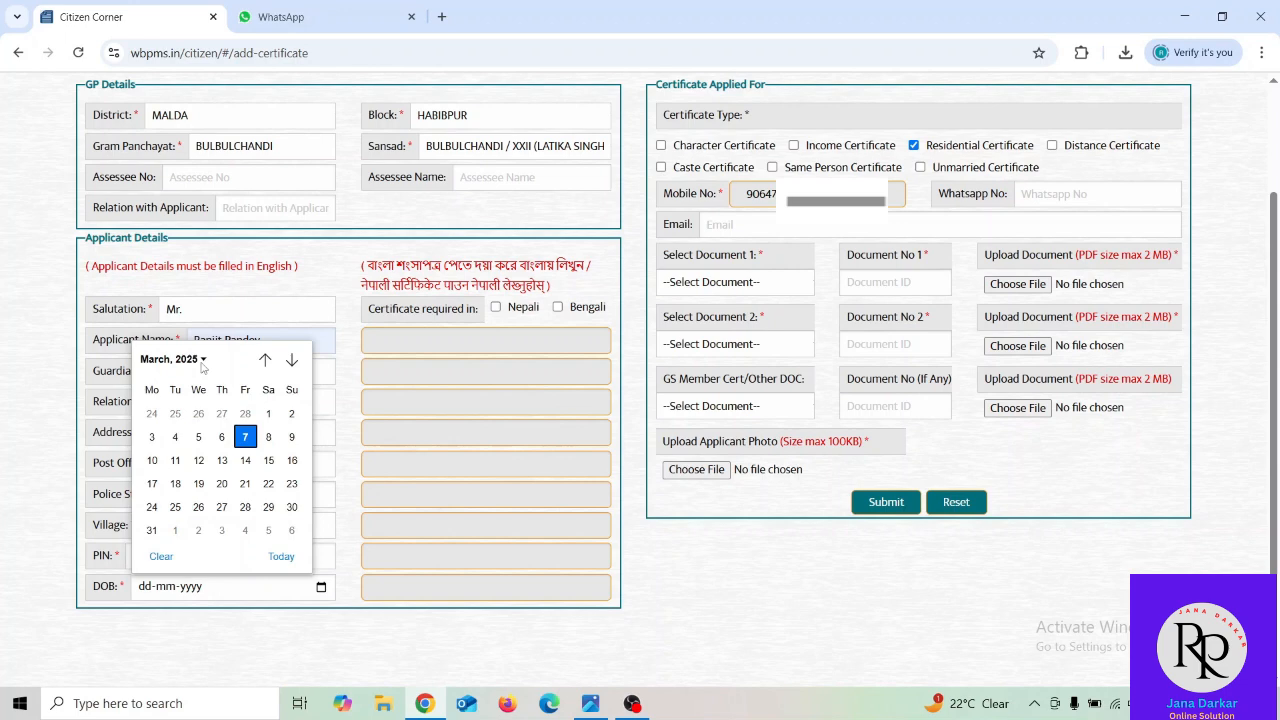
left_click(203, 362)
left_click(202, 362)
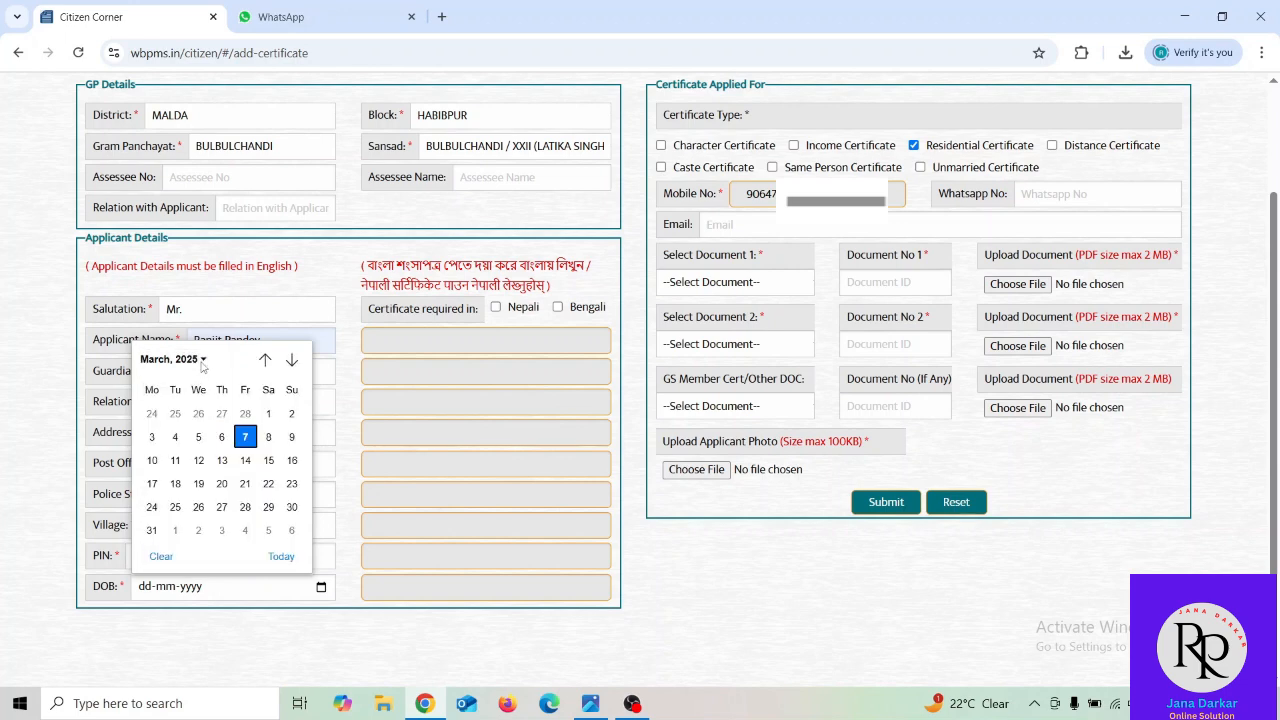
left_click(265, 360)
left_click(265, 360)
left_click(265, 360)
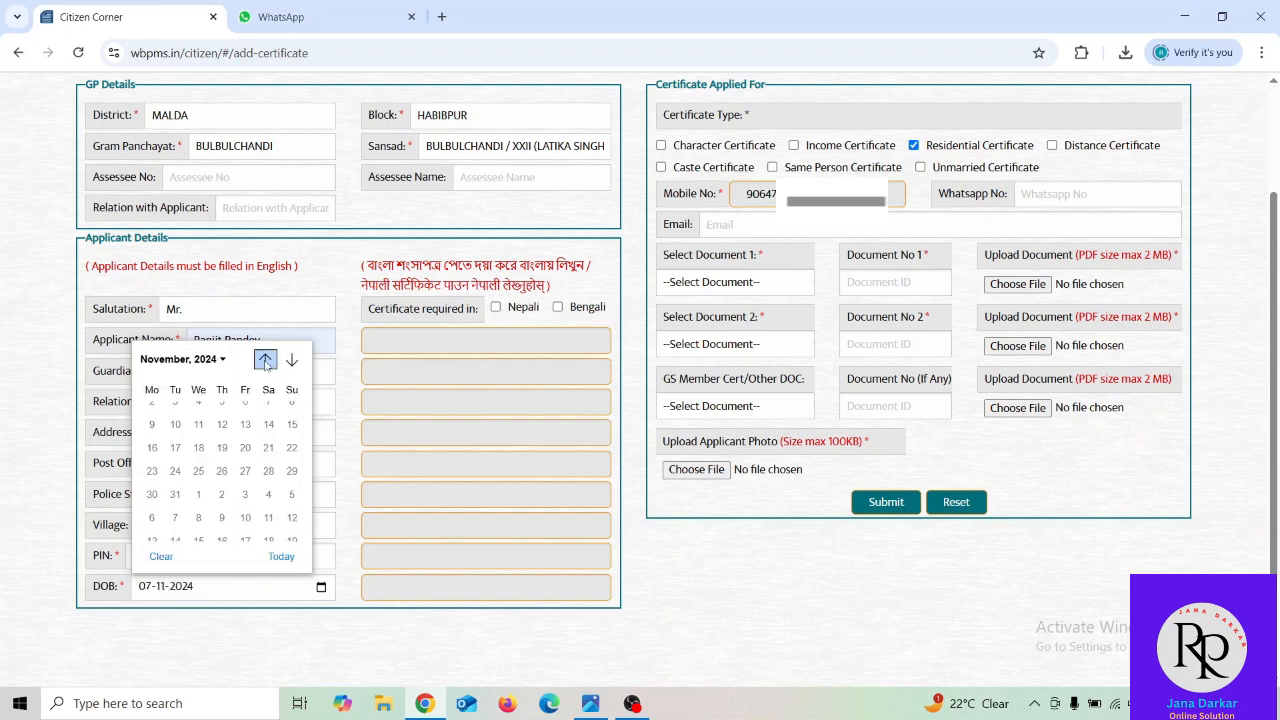
left_click(265, 360)
left_click(180, 362)
left_click(180, 362)
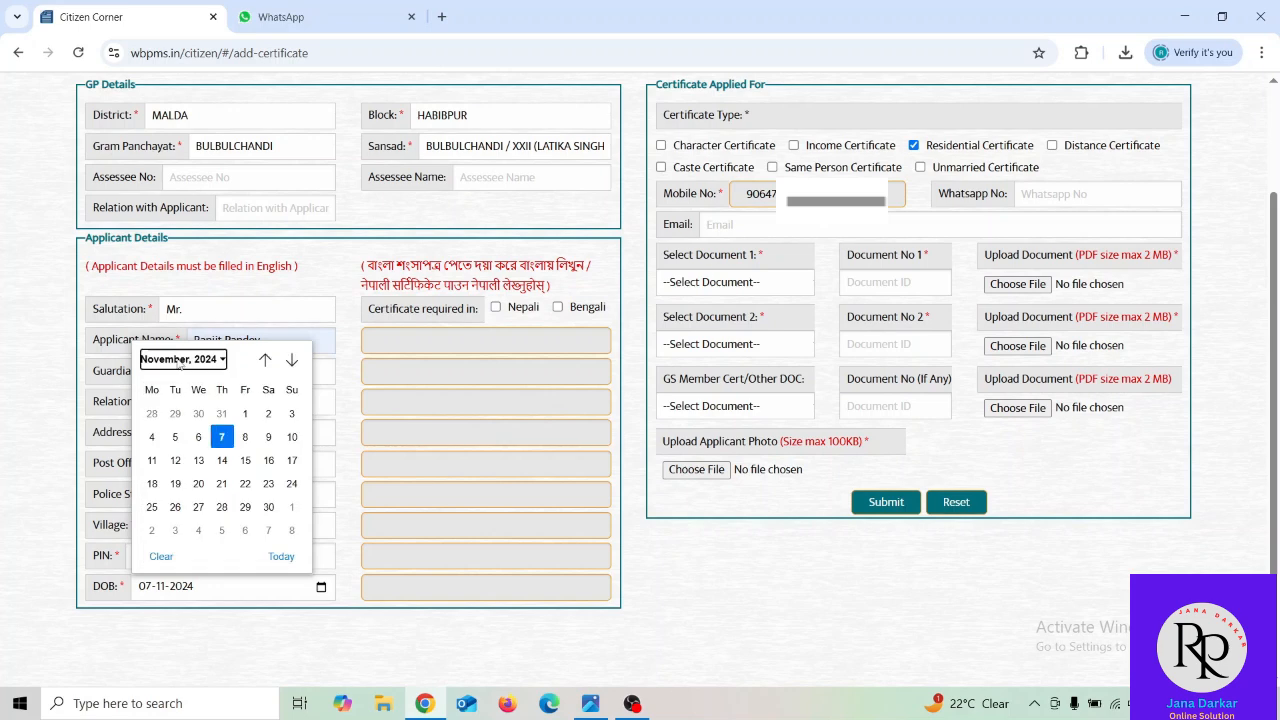
left_click(180, 362)
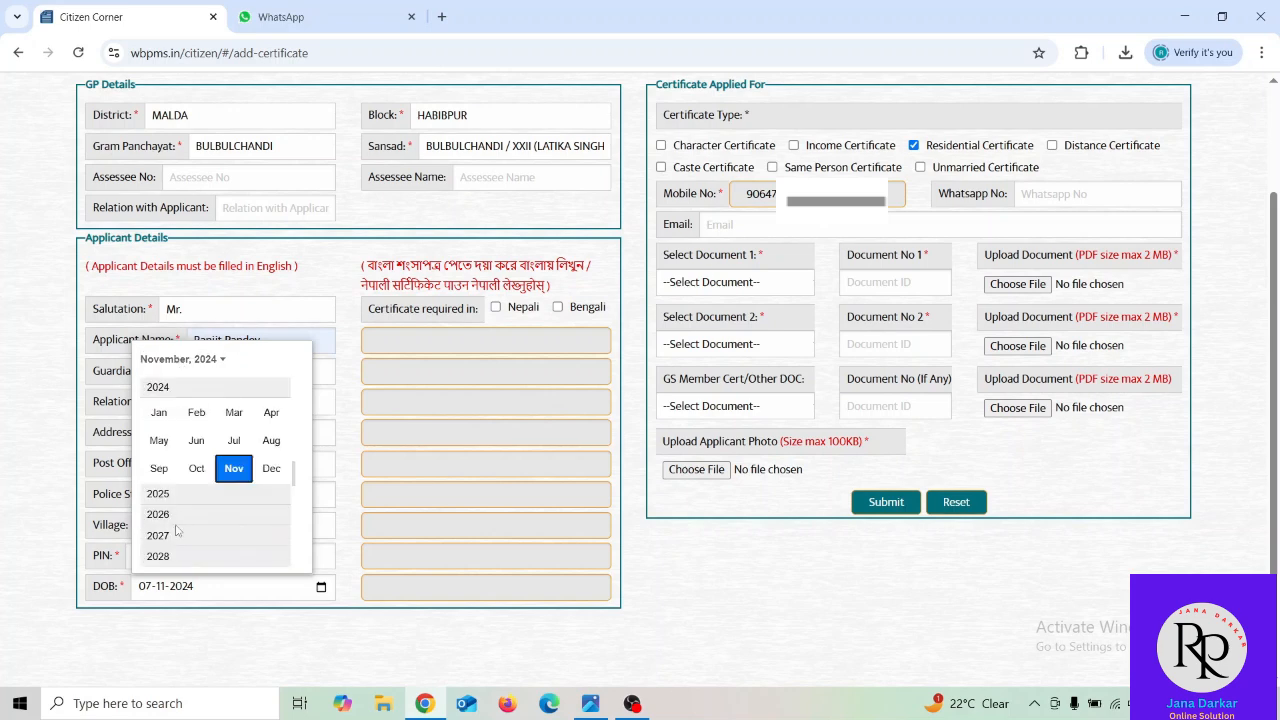
Go back to 1977 in the year list and pick 23 May as the birth date.
scroll(176, 531, "up", 3)
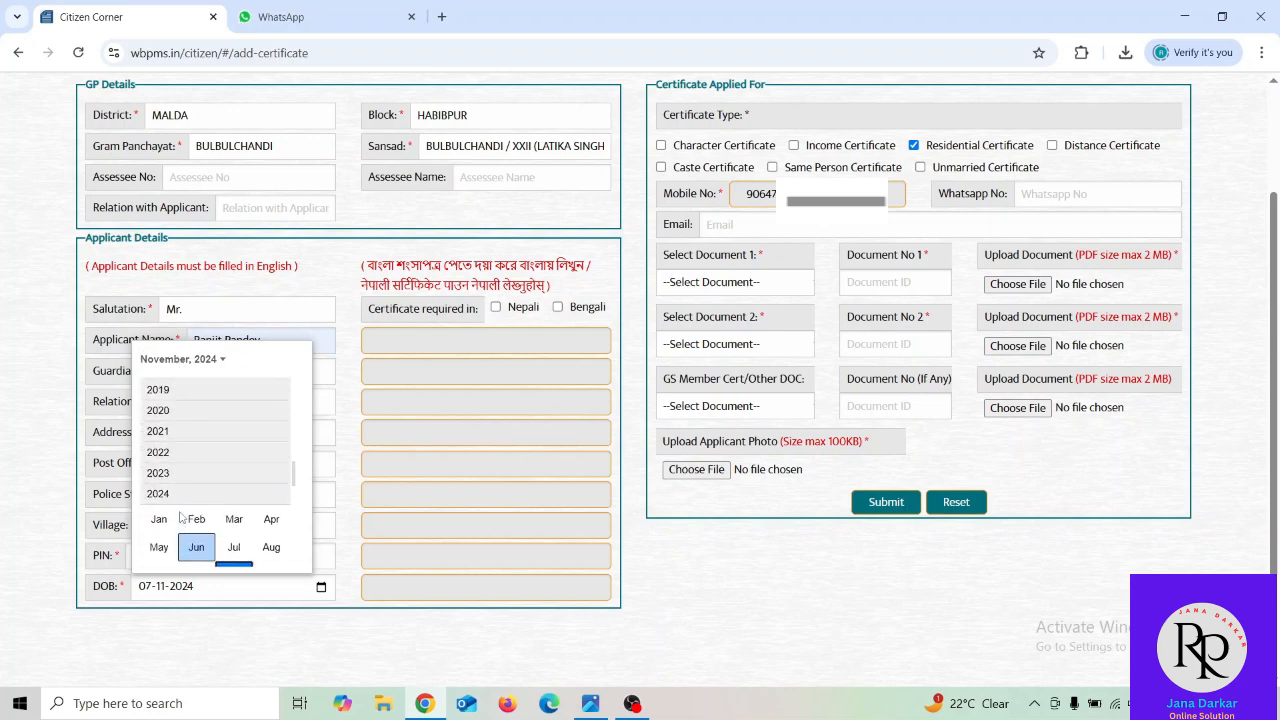
scroll(182, 517, "up", 5)
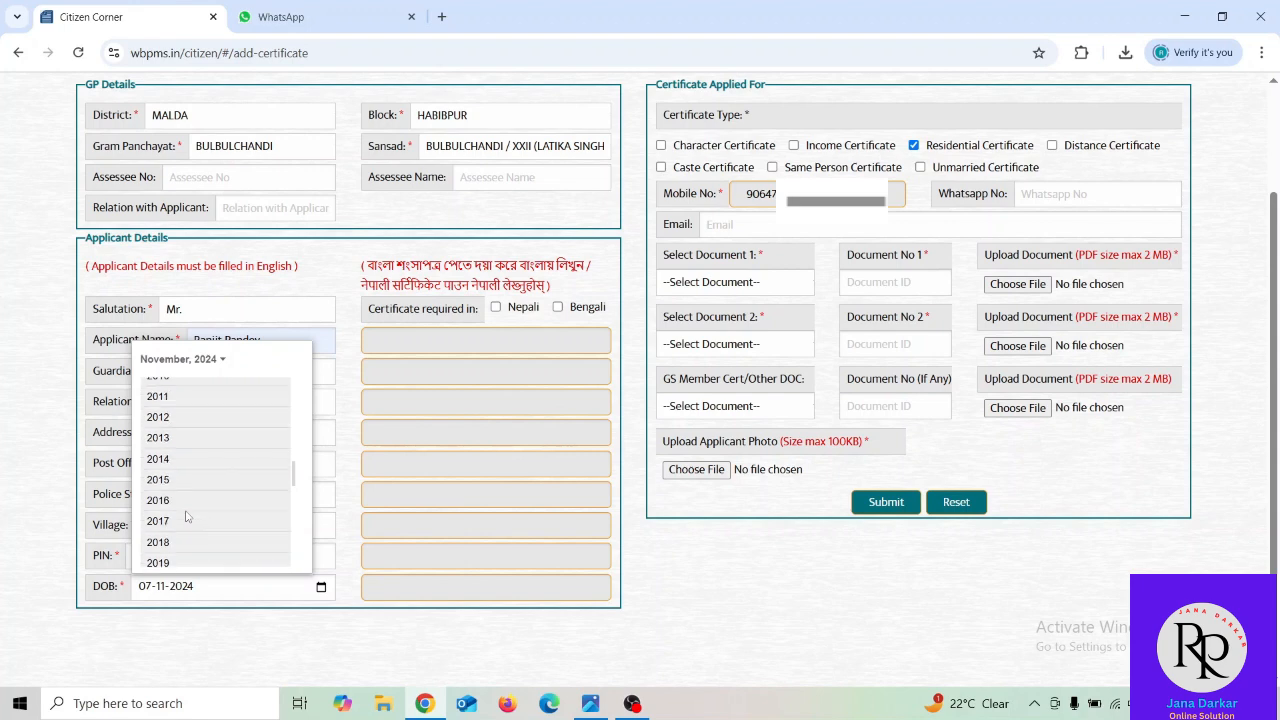
scroll(185, 517, "up", 6)
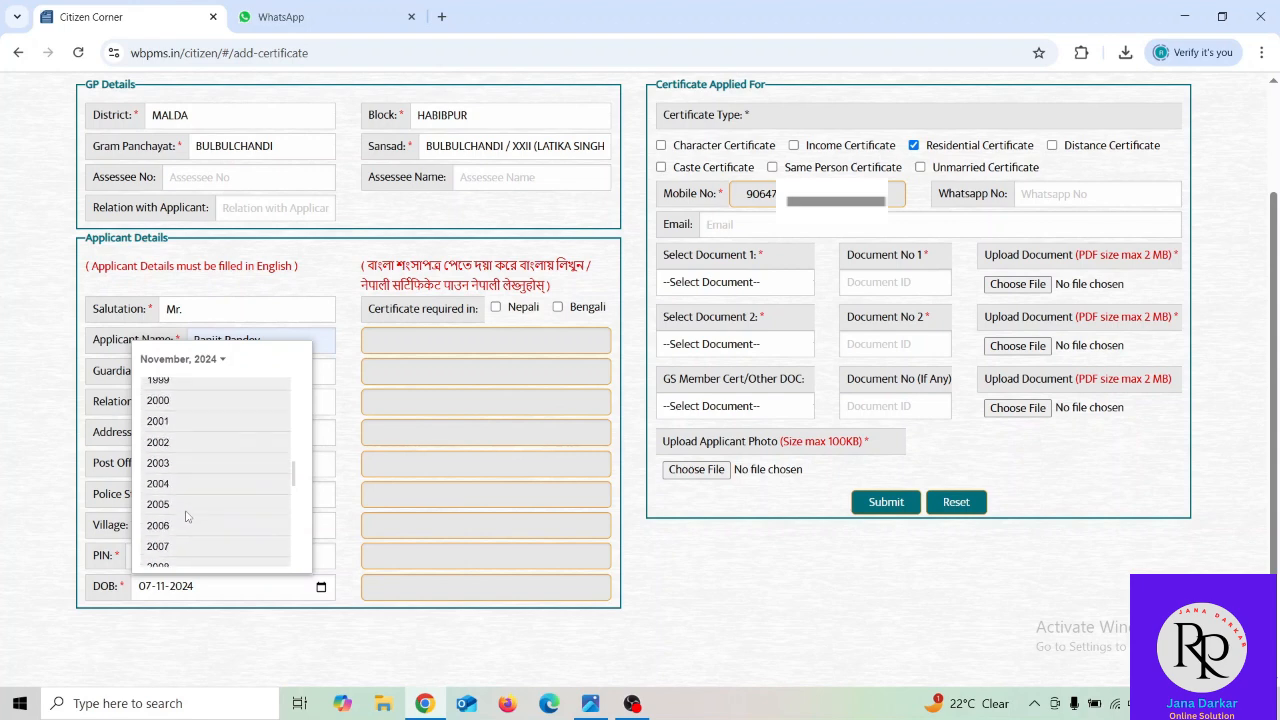
scroll(185, 517, "up", 6)
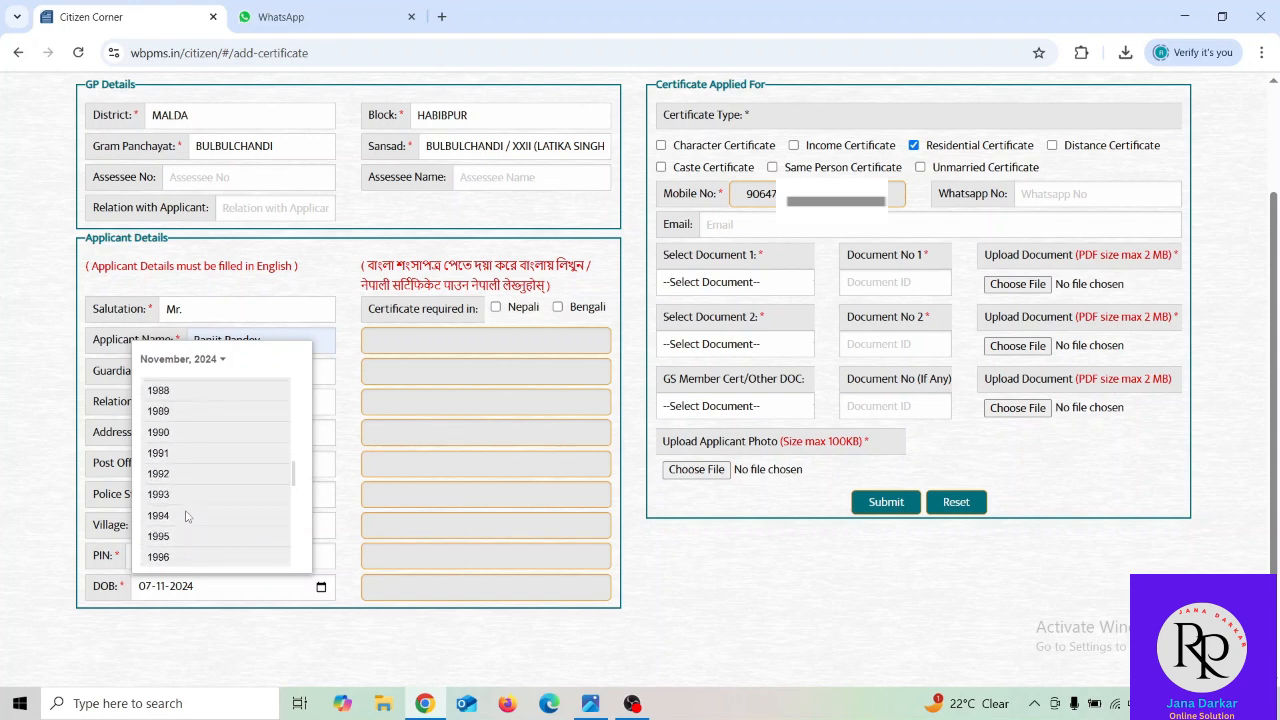
scroll(185, 516, "up", 4)
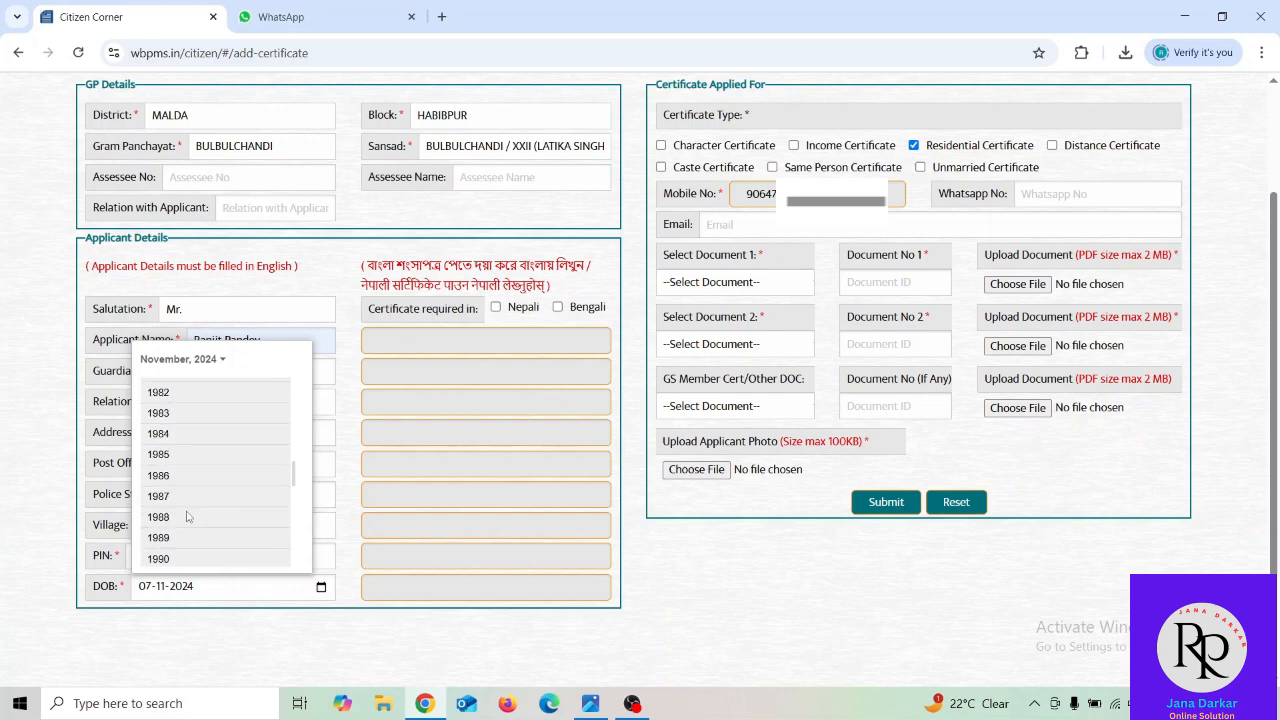
scroll(186, 516, "up", 2)
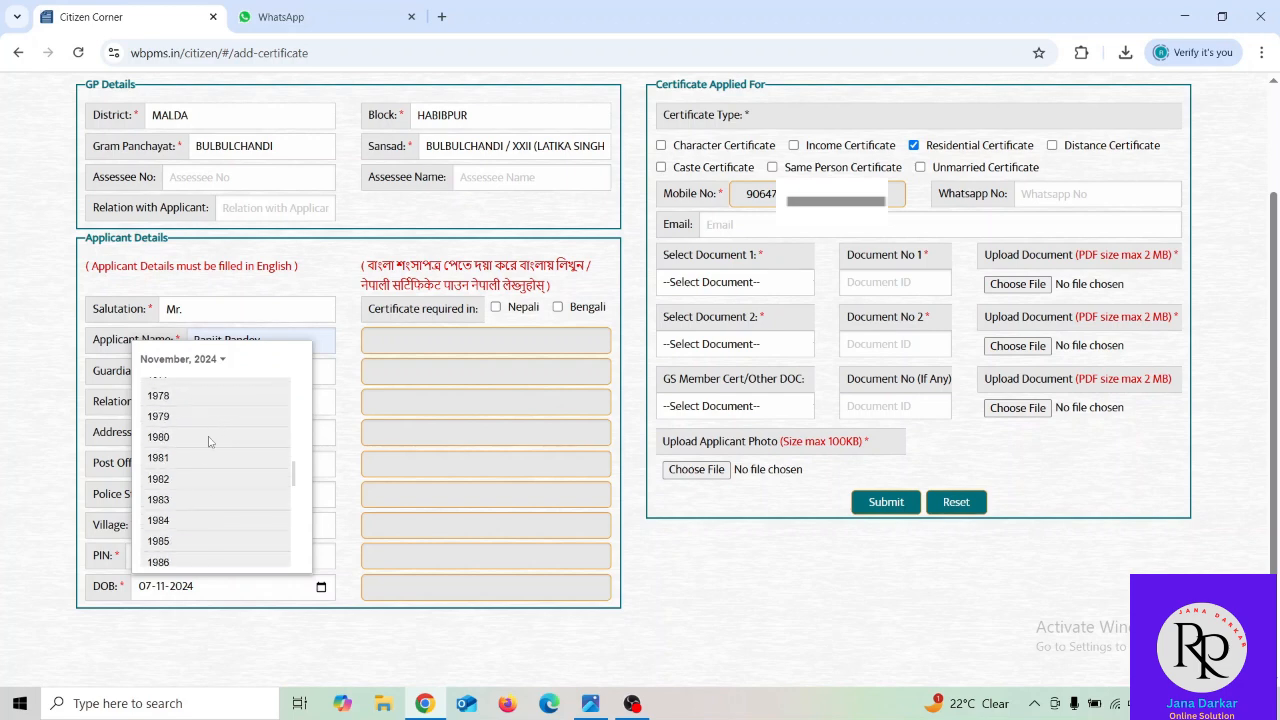
scroll(209, 442, "up", 1)
left_click(179, 397)
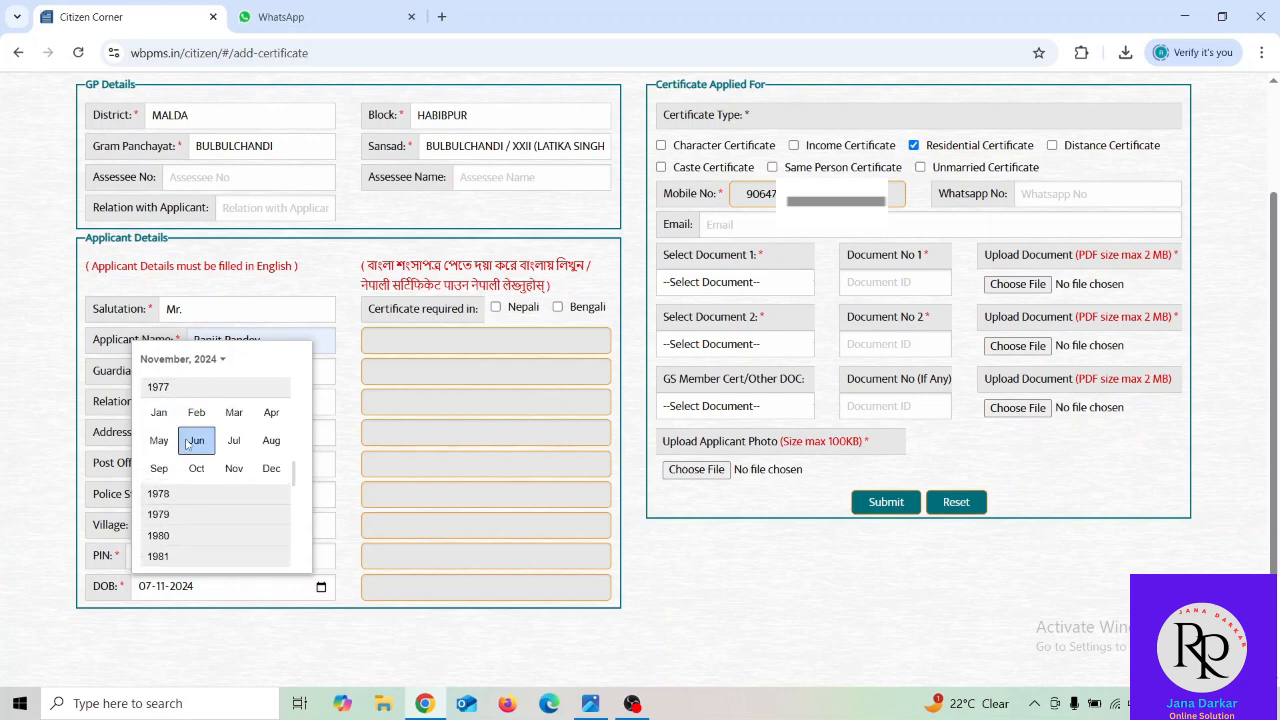
left_click(158, 440)
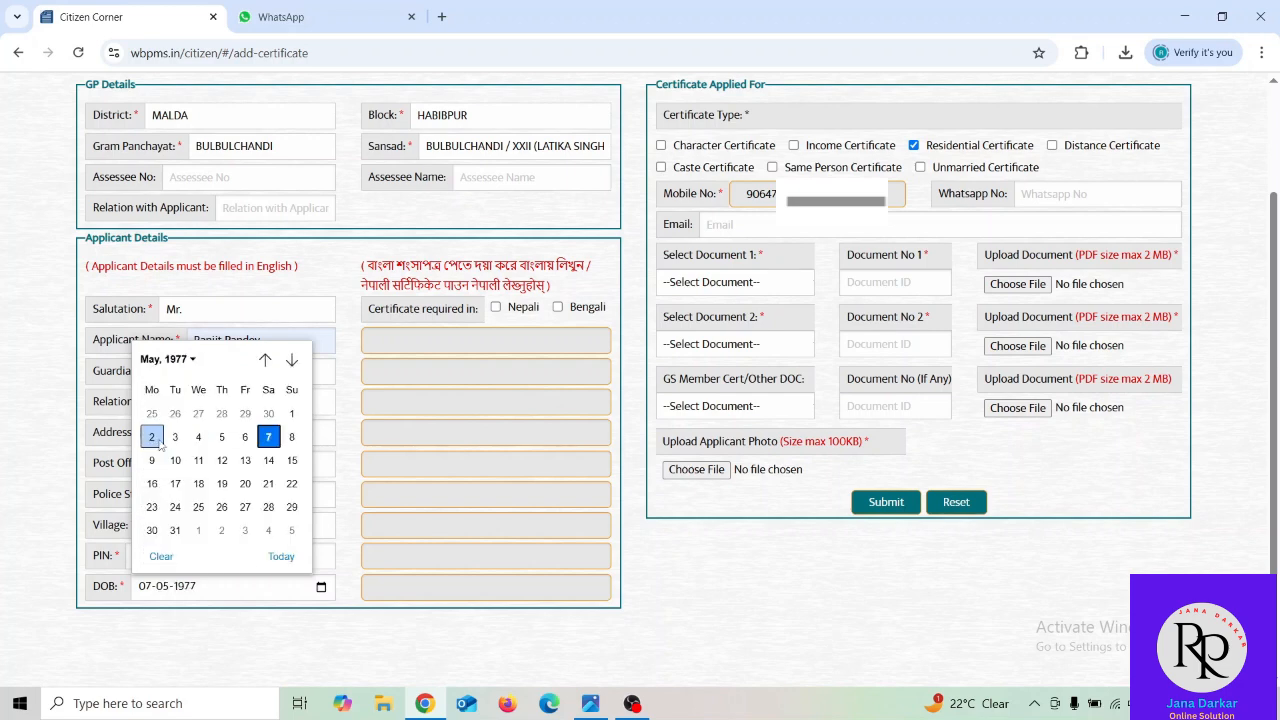
left_click(152, 508)
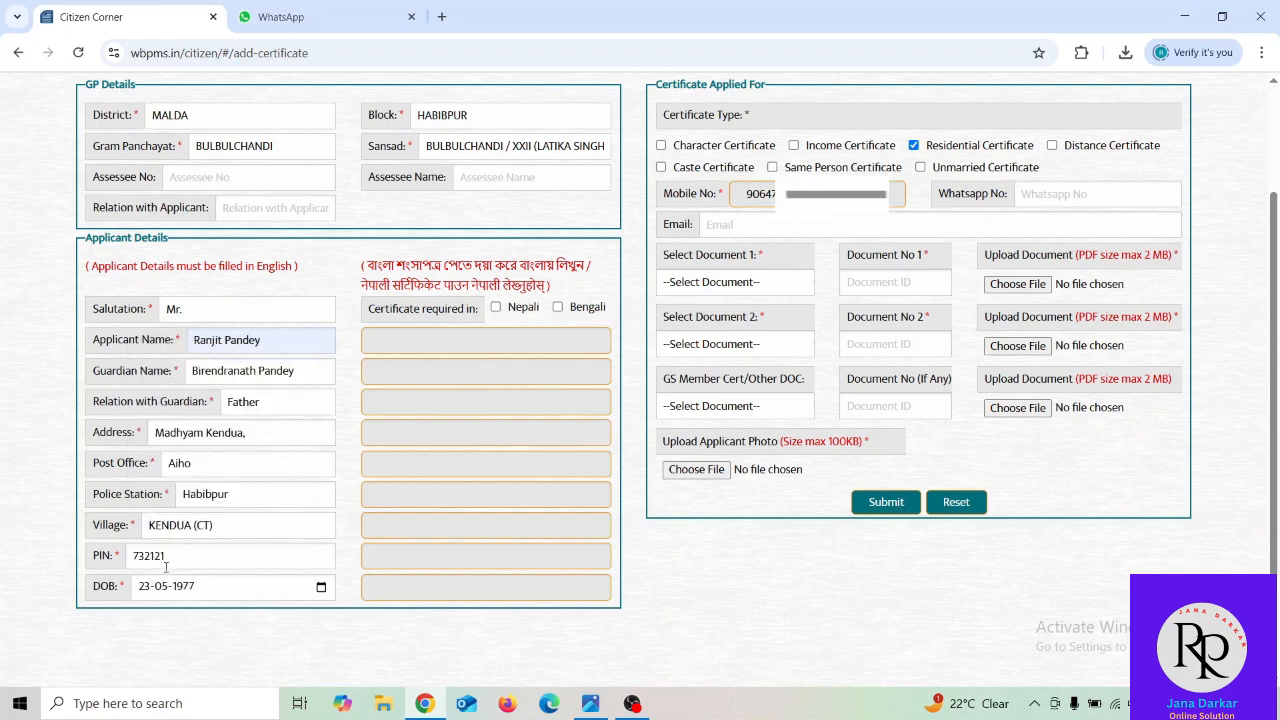
Choose Aadhaar Card as Document 1, then switch to File Explorer to find the card scan.
scroll(533, 393, "up", 2)
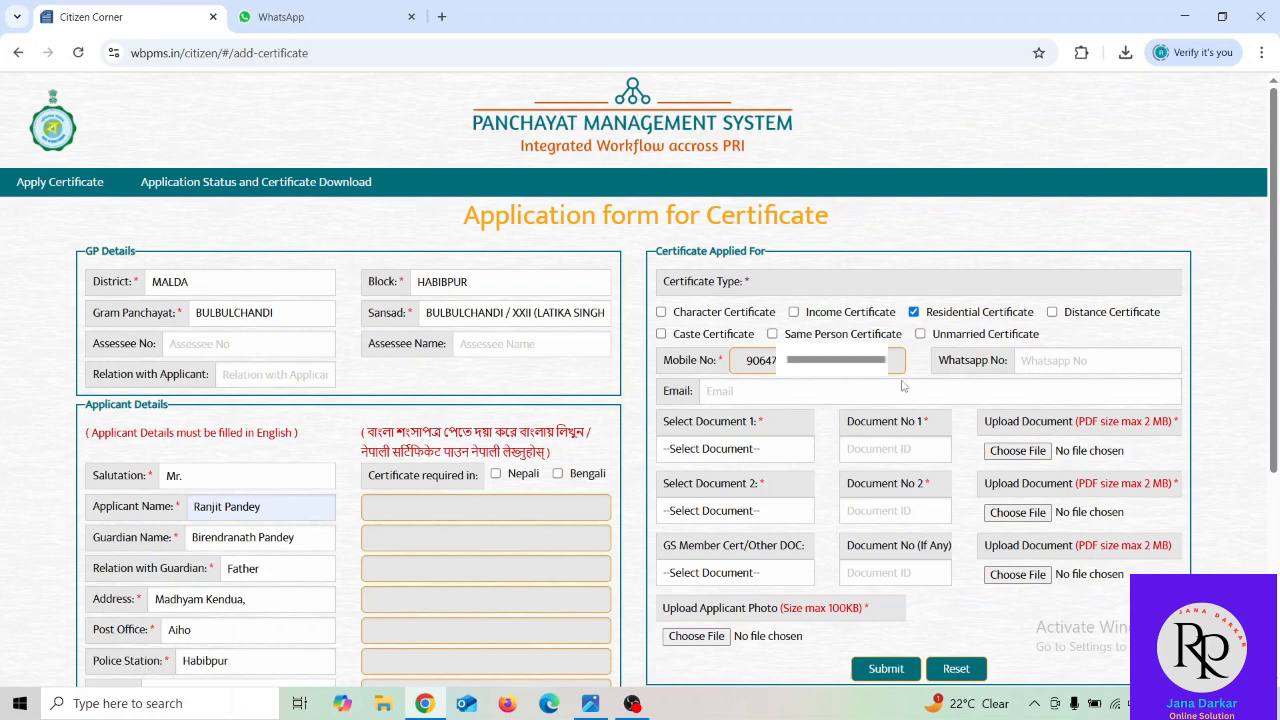
left_click(727, 452)
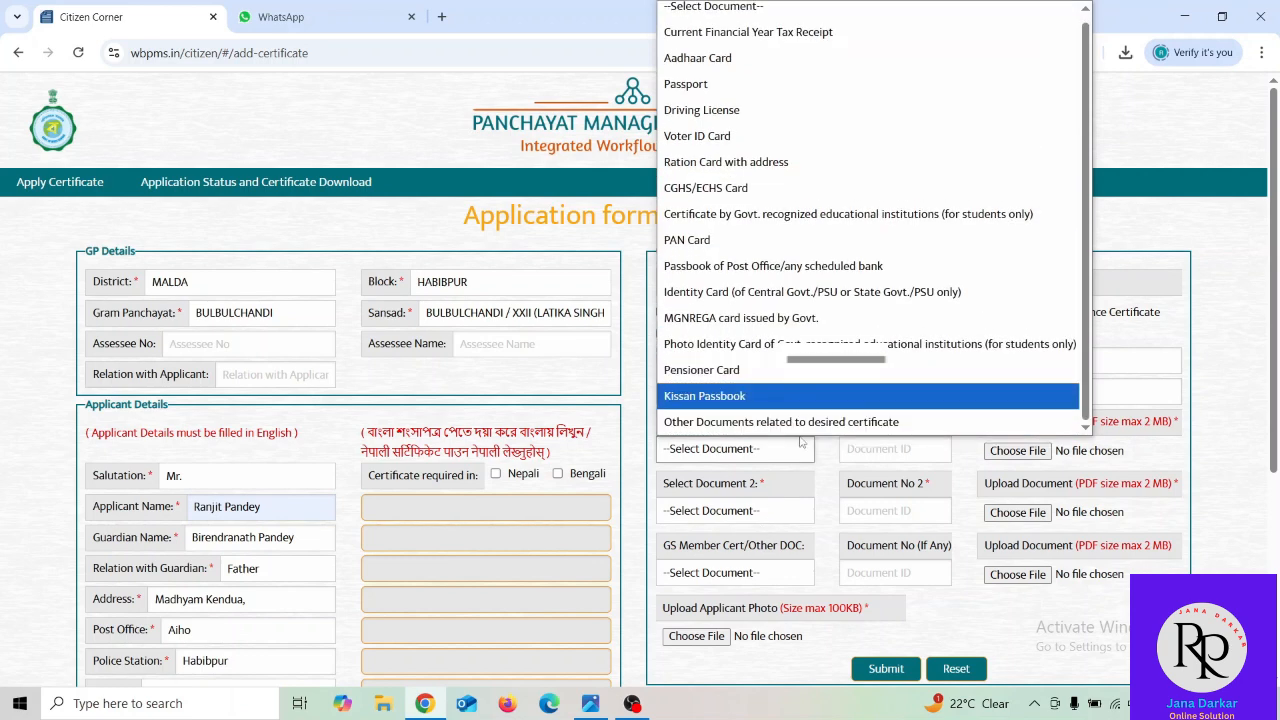
left_click(711, 58)
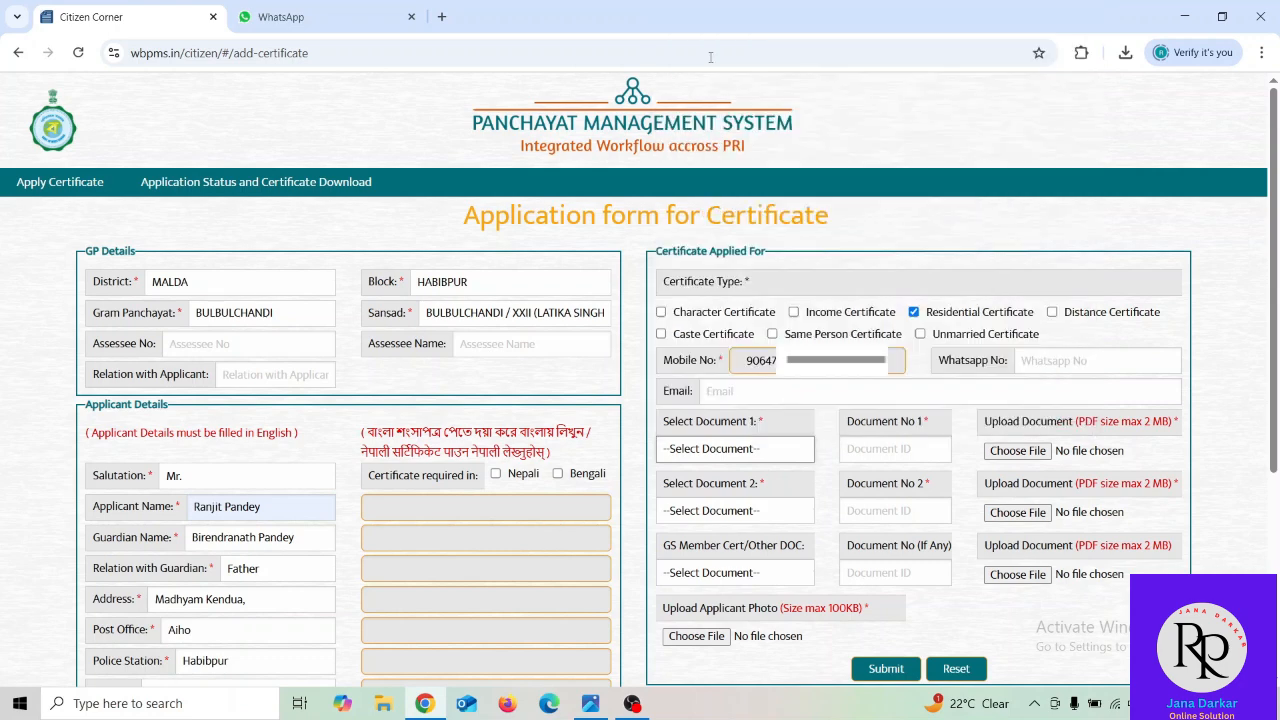
left_click(875, 449)
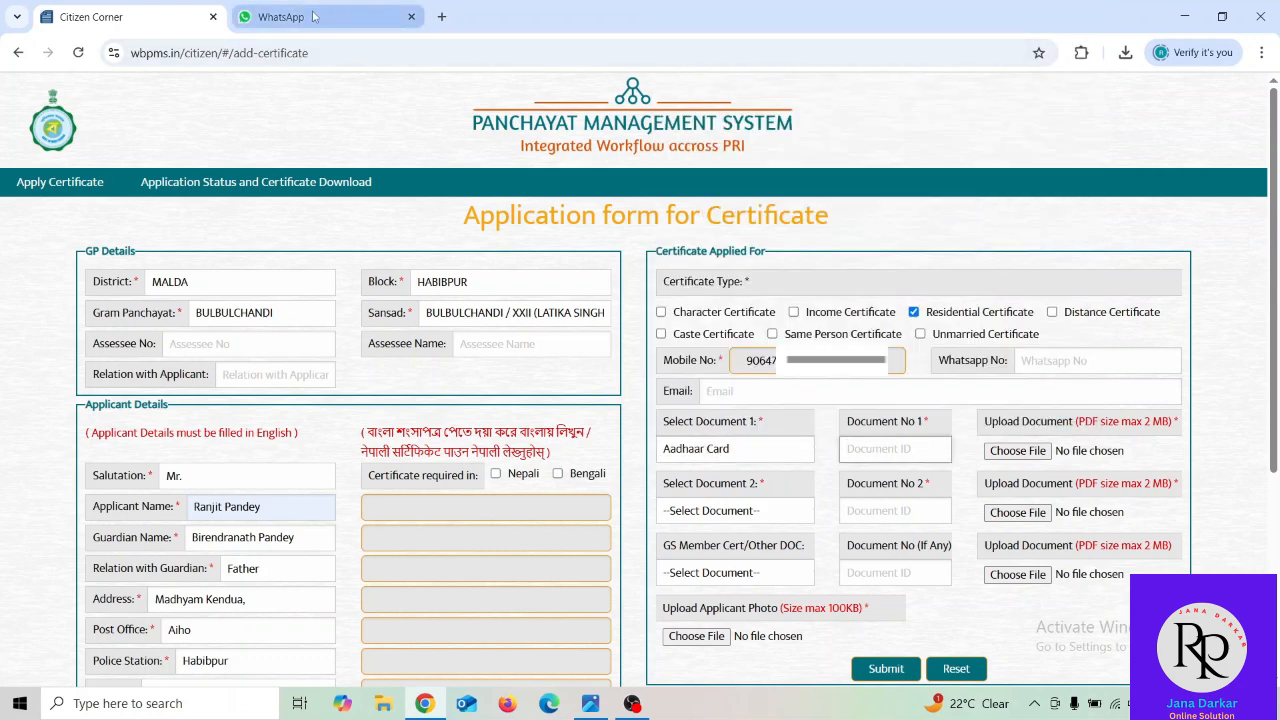
left_click(382, 704)
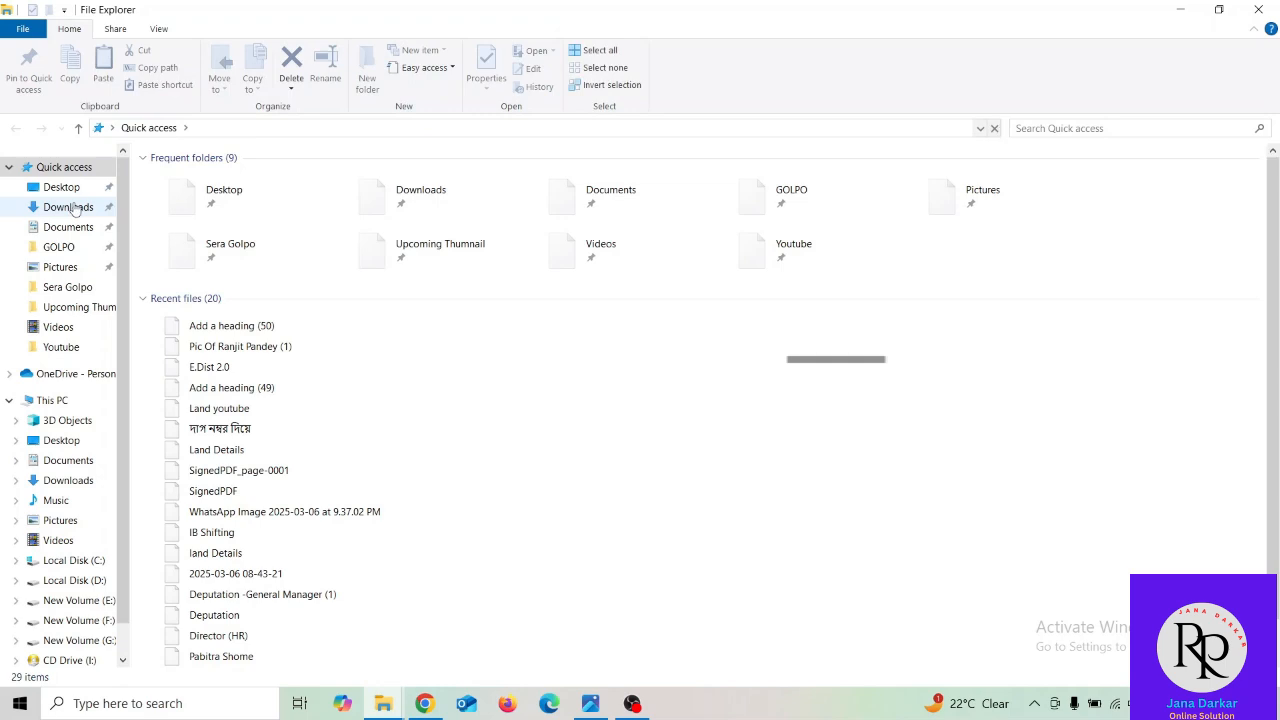
Open 'WhatsApp Image 2025-03-07 at 10.16.18 PM.pdf' from the Downloads folder.
left_click(68, 207)
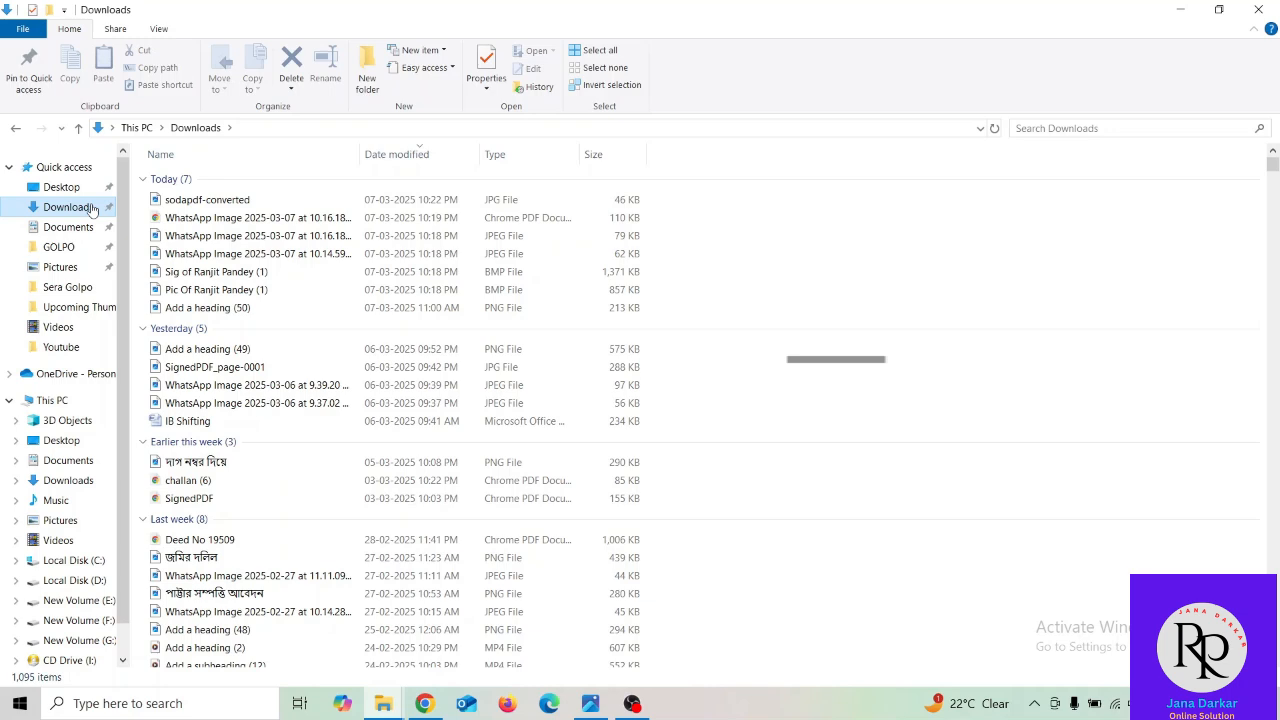
double_click(230, 218)
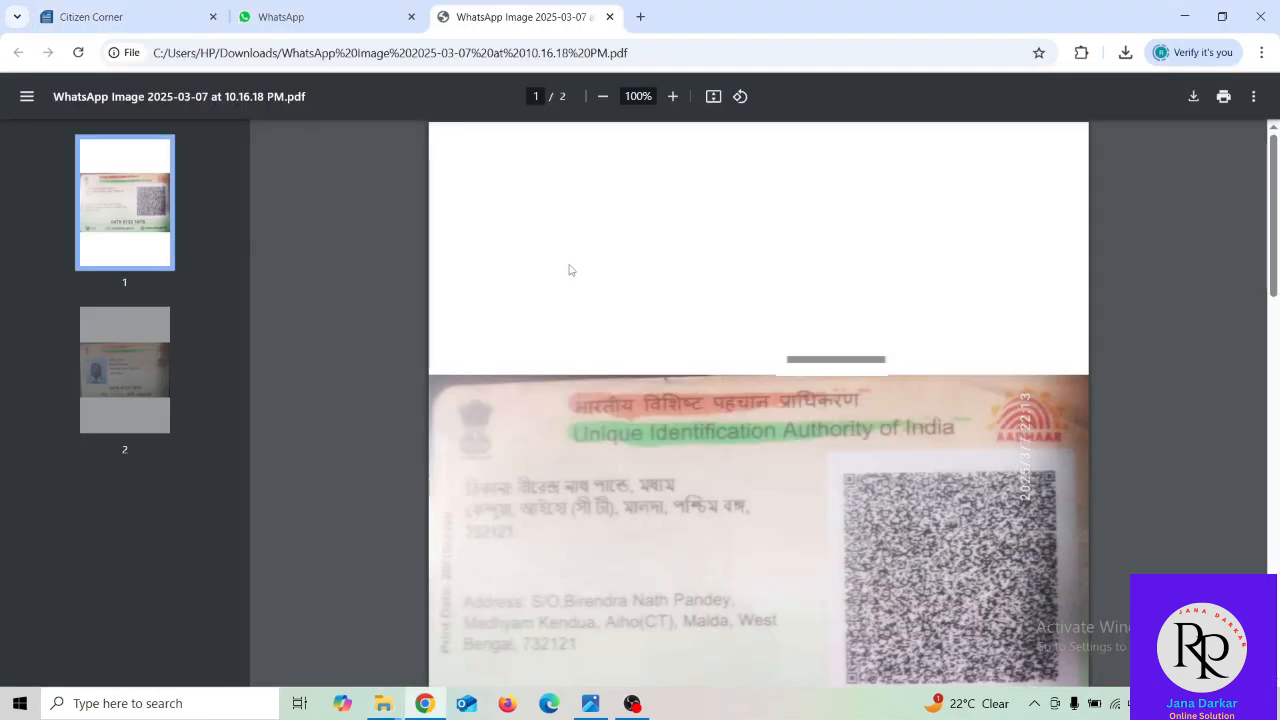
Scroll the PDF to the Aadhaar number, then go back to the Citizen Corner tab.
scroll(570, 270, "down", 3)
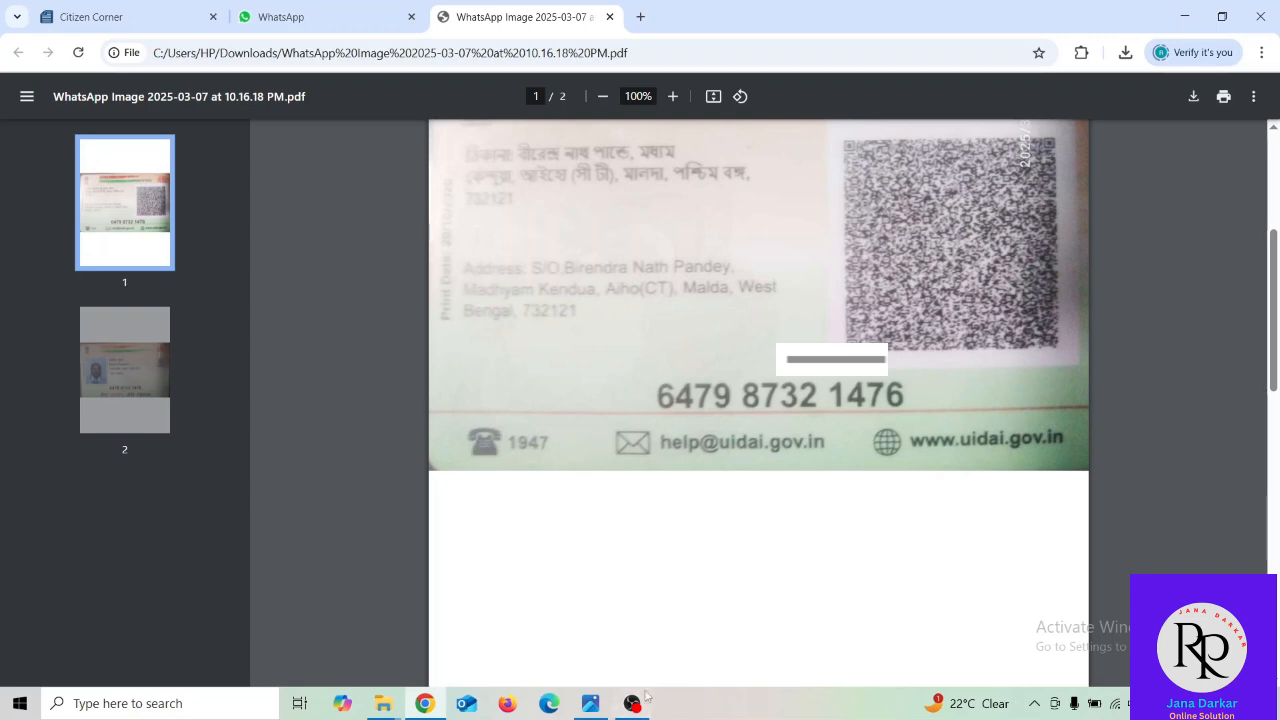
left_click(432, 706)
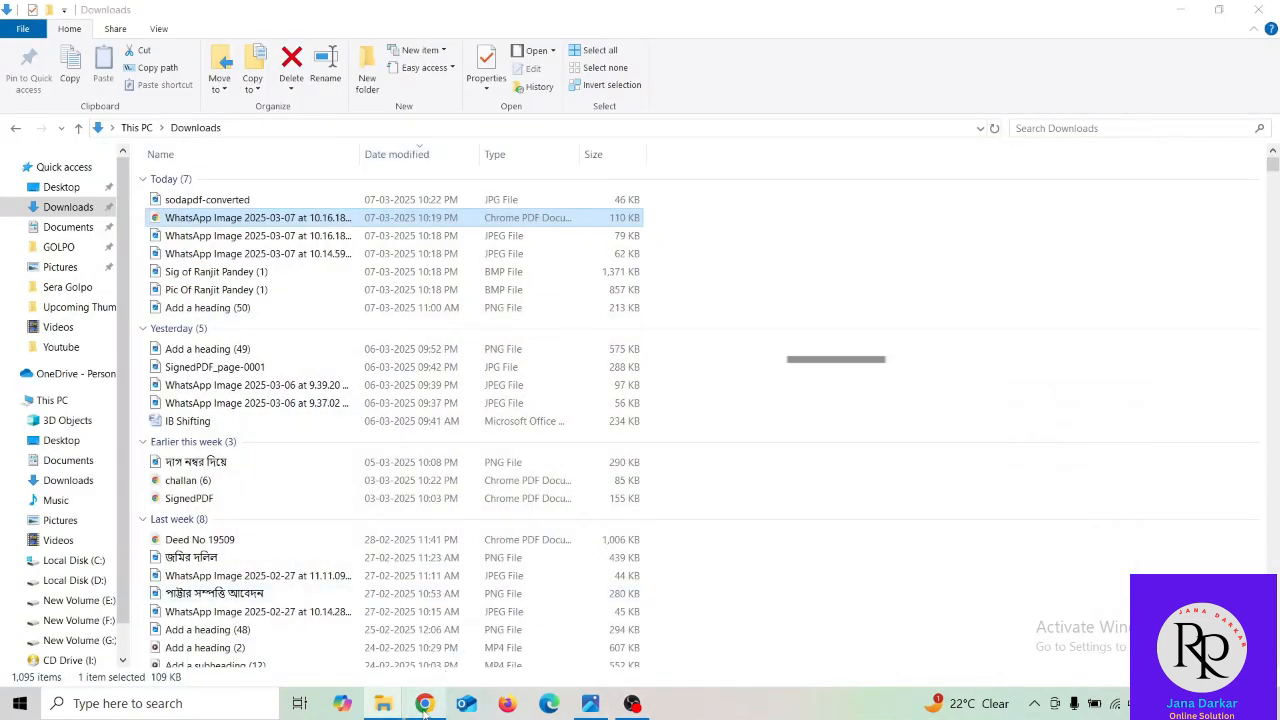
left_click(425, 703)
left_click(110, 16)
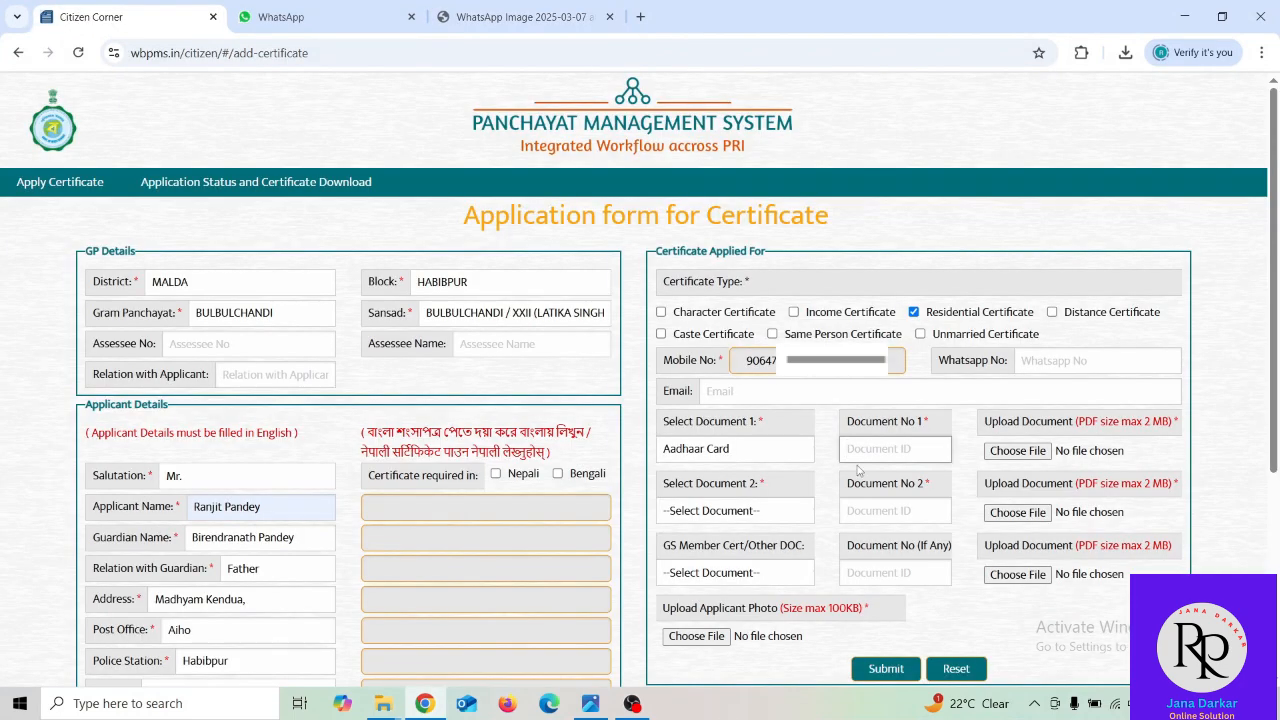
Enter the Aadhaar number as Document No 1, checking it against the PDF, and start choosing its file.
left_click(531, 18)
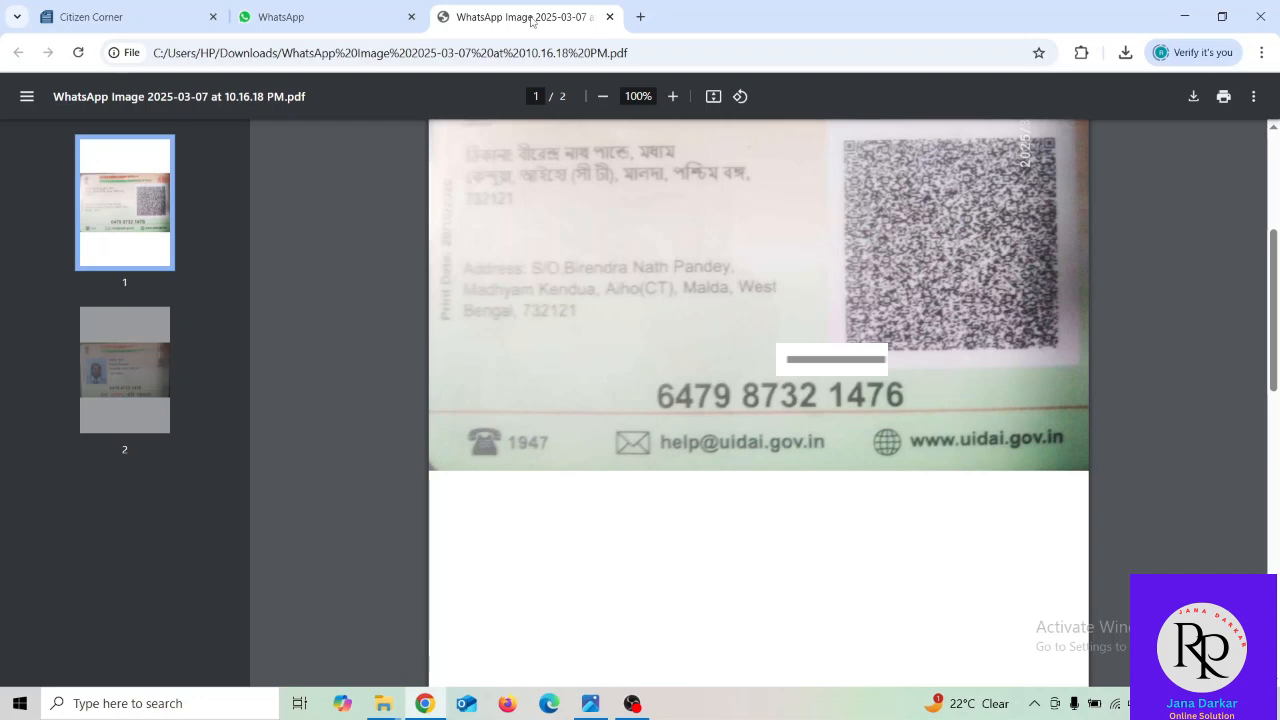
left_click(136, 12)
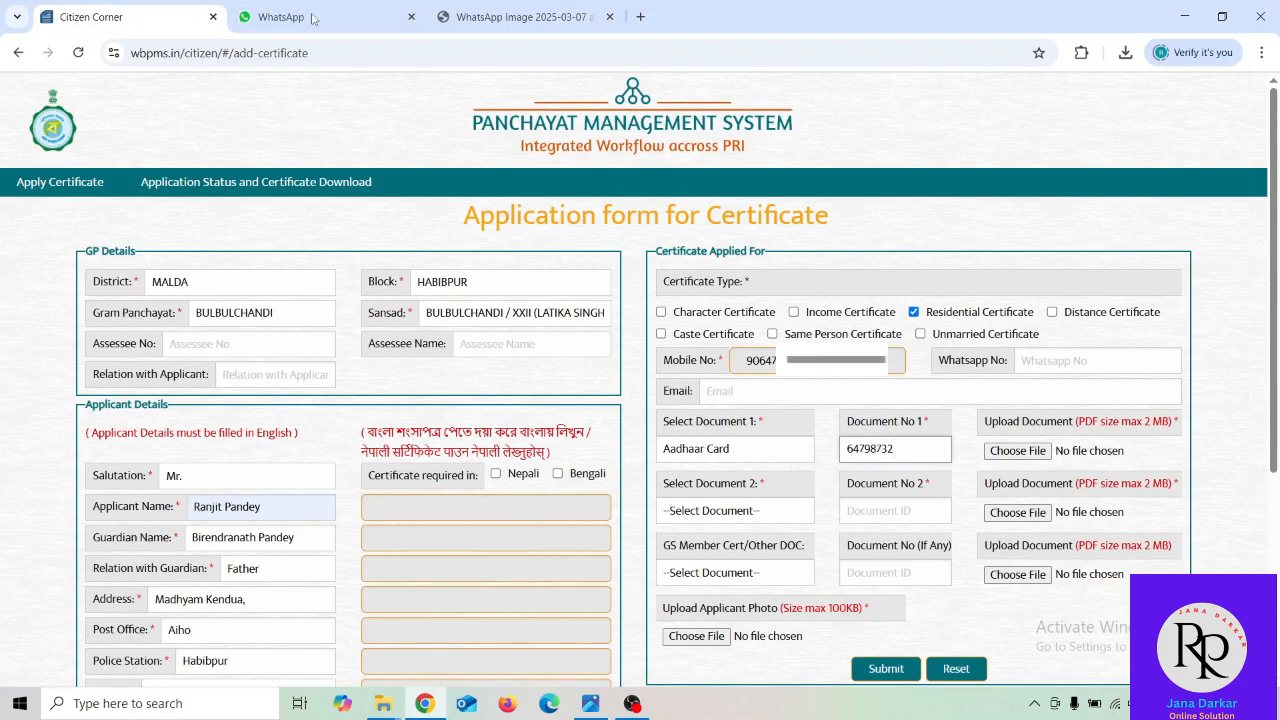
left_click(531, 17)
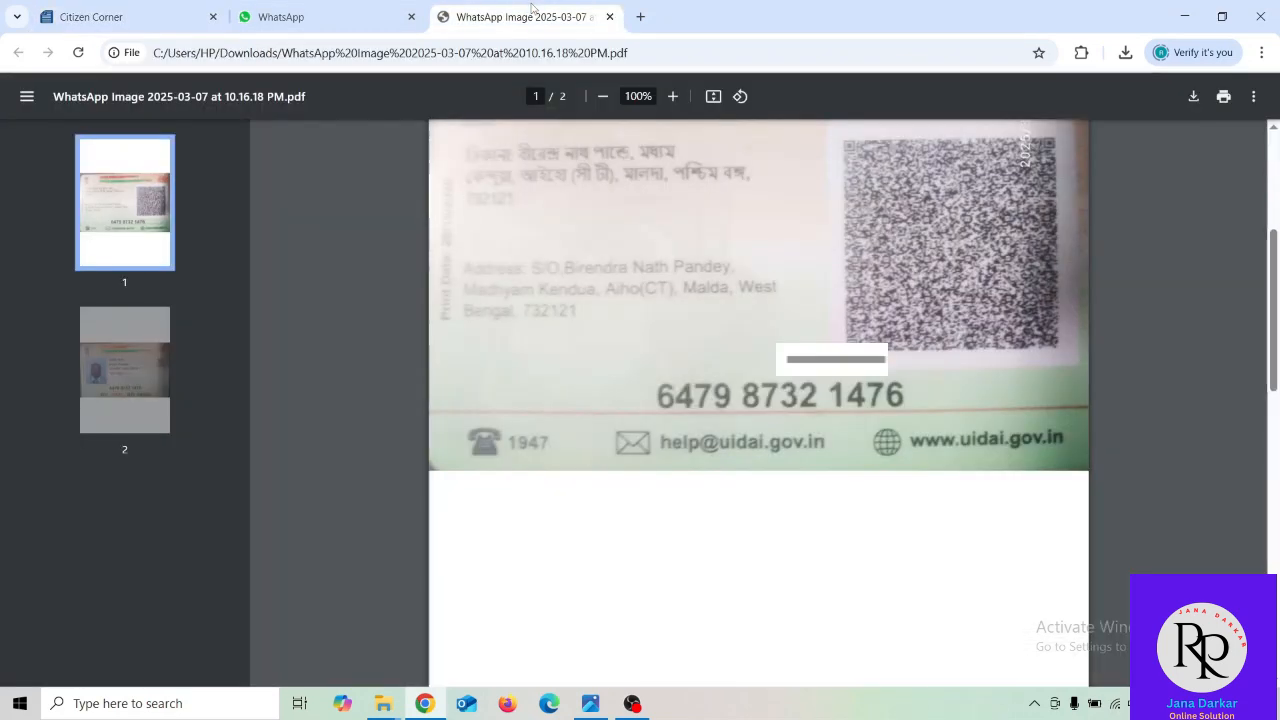
left_click(100, 12)
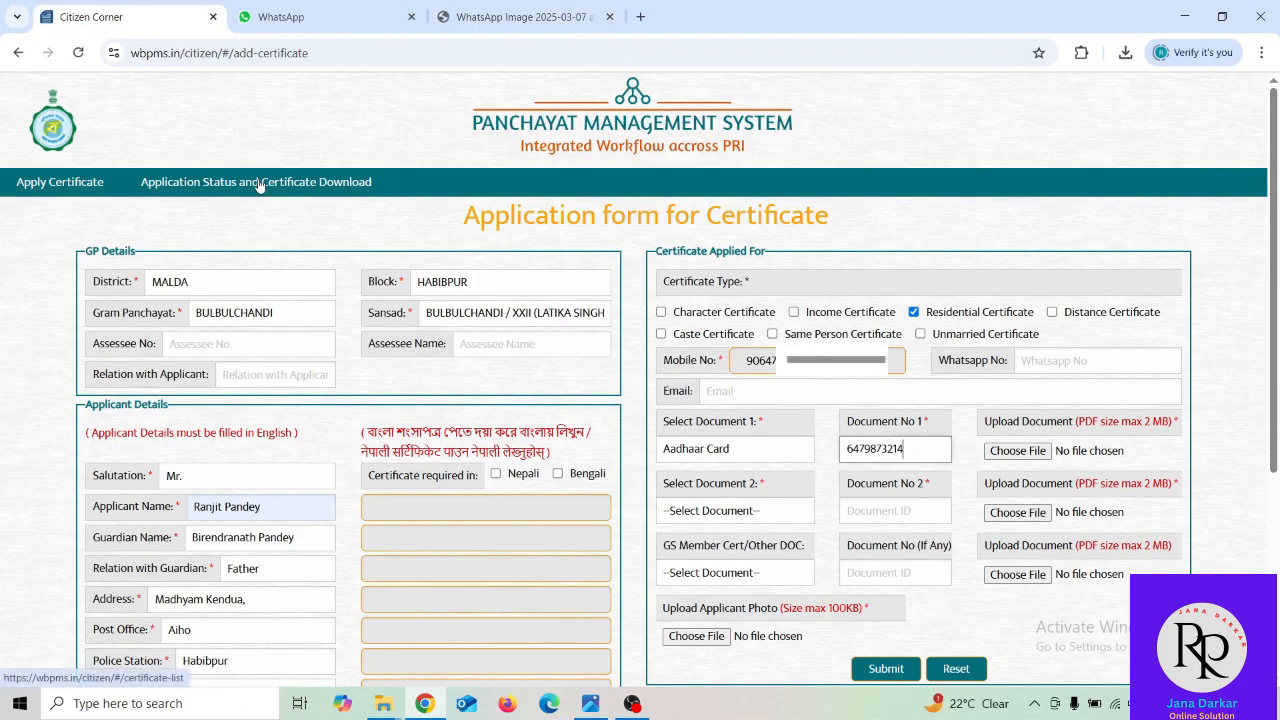
left_click(1020, 451)
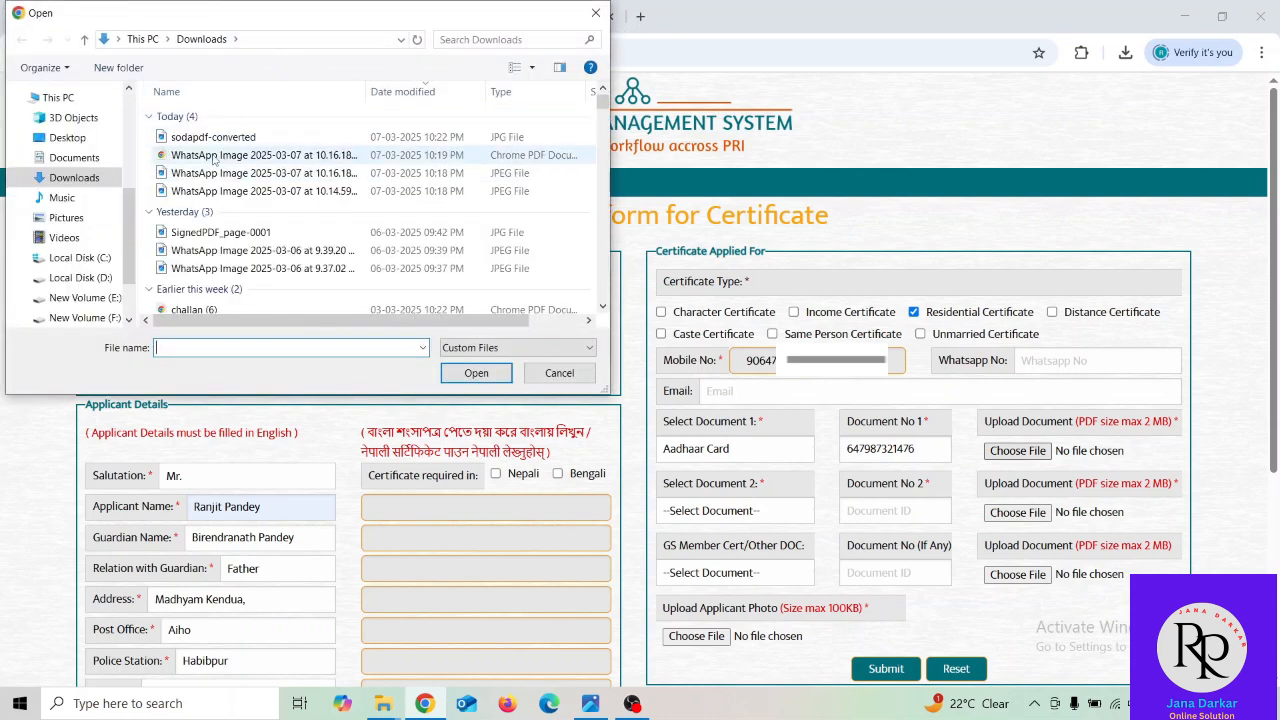
Attach the WhatsApp Image PDF to Document 1 and choose Aadhaar Card as Document 2.
left_click(219, 158)
left_click(469, 372)
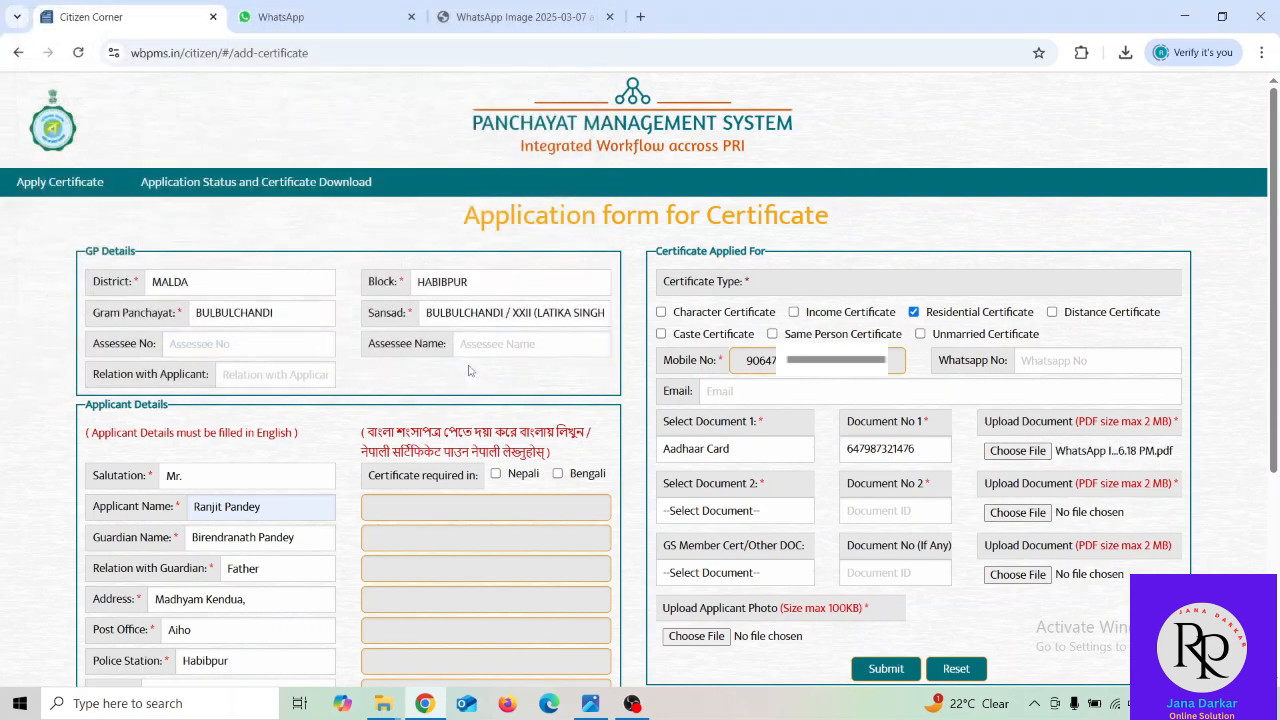
left_click(748, 518)
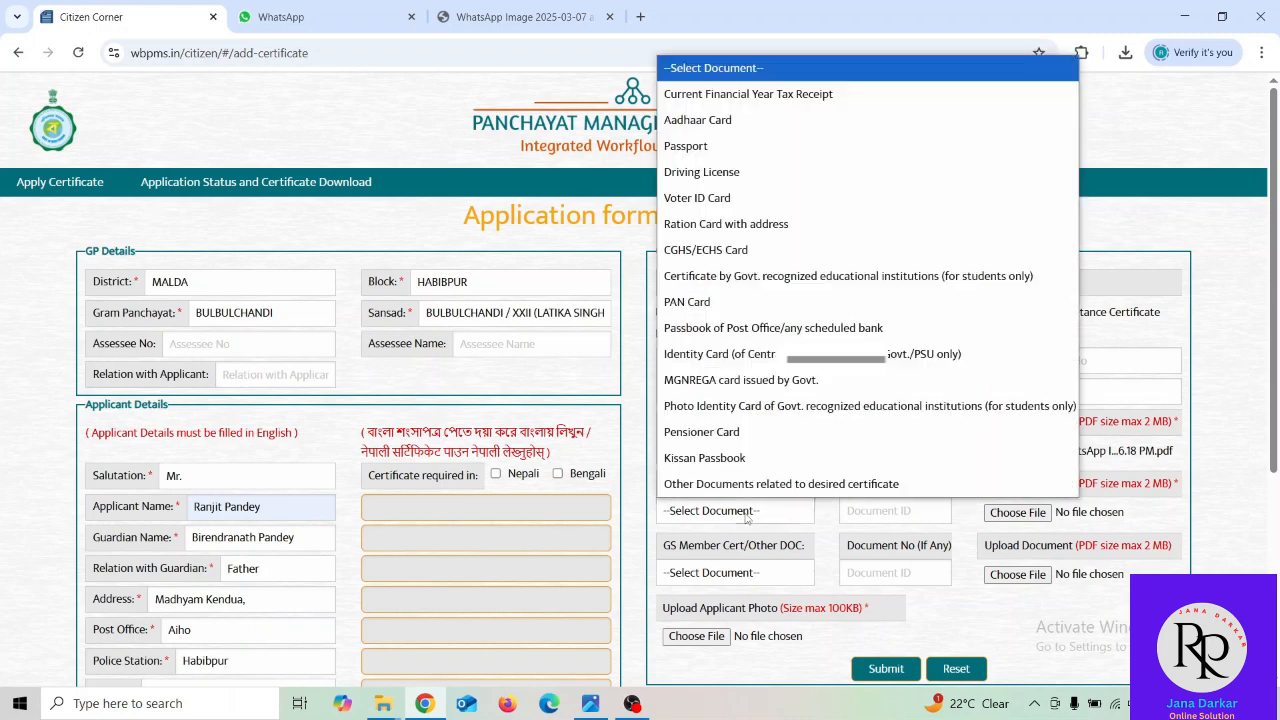
left_click(684, 124)
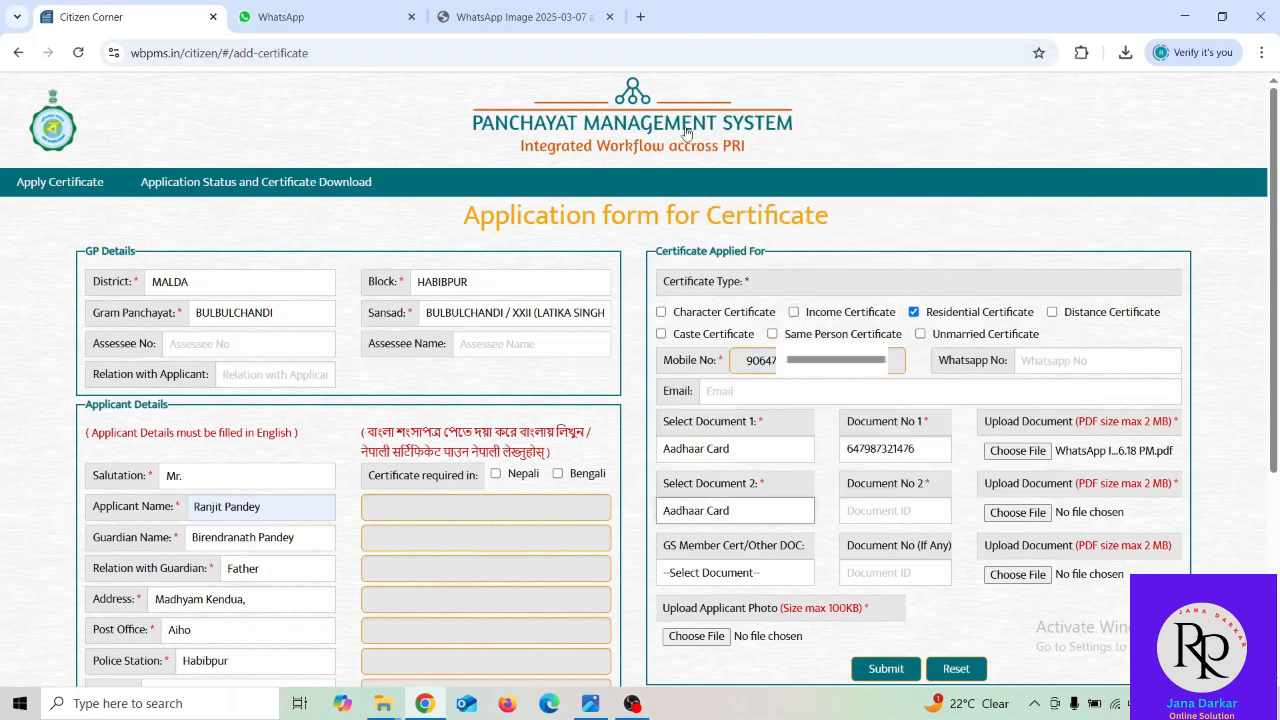
Enter the Aadhaar number as Document No 2 and attach the same PDF.
left_click(870, 508)
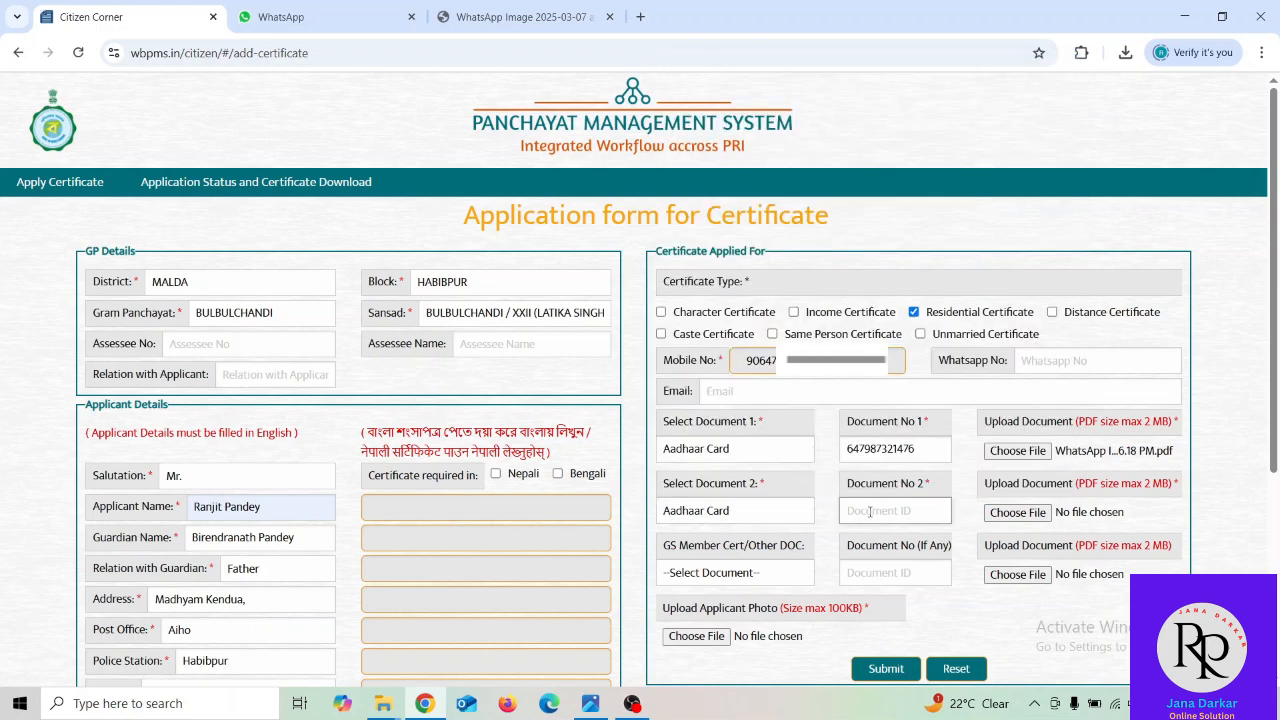
left_click(1036, 514)
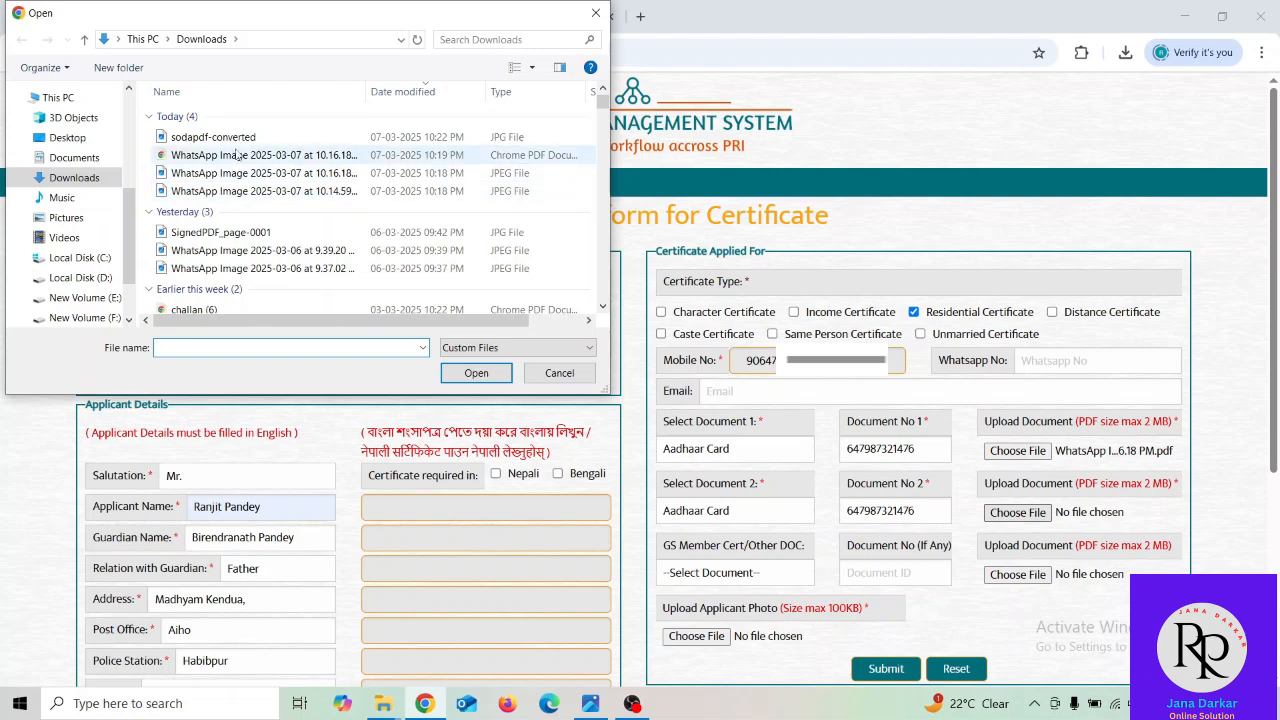
left_click(237, 157)
left_click(476, 372)
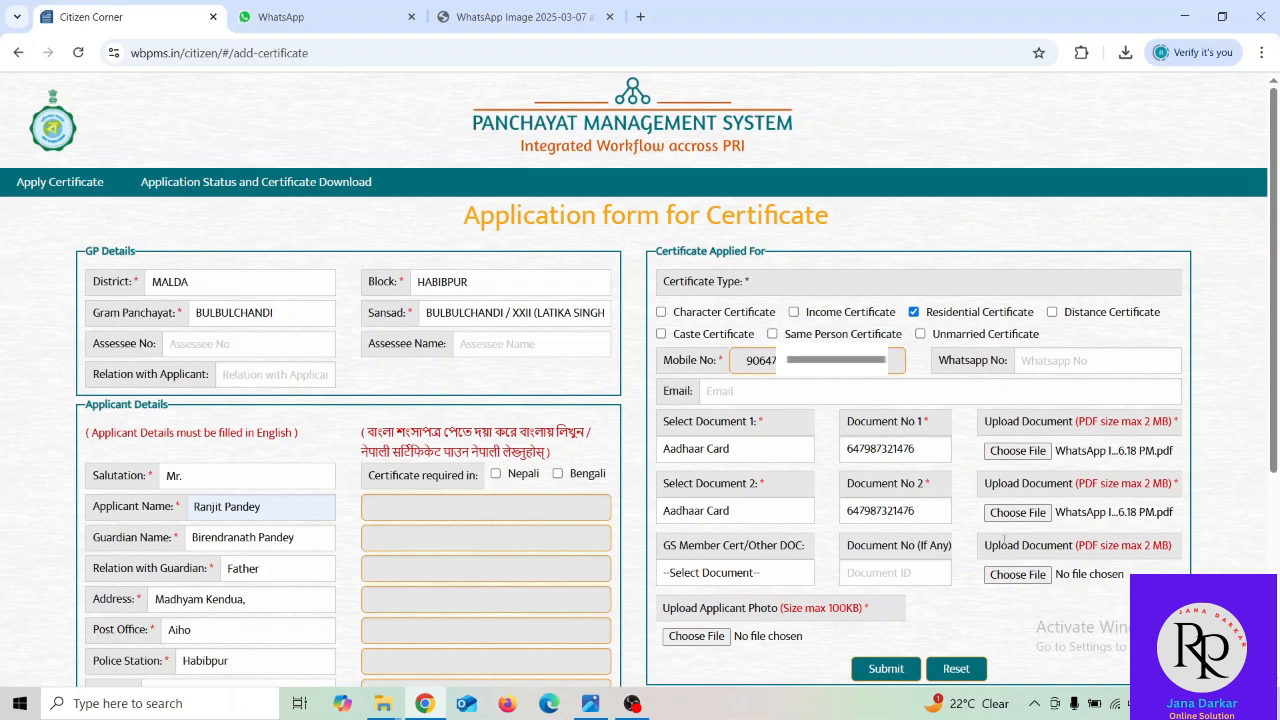
scroll(1003, 540, "down", 1)
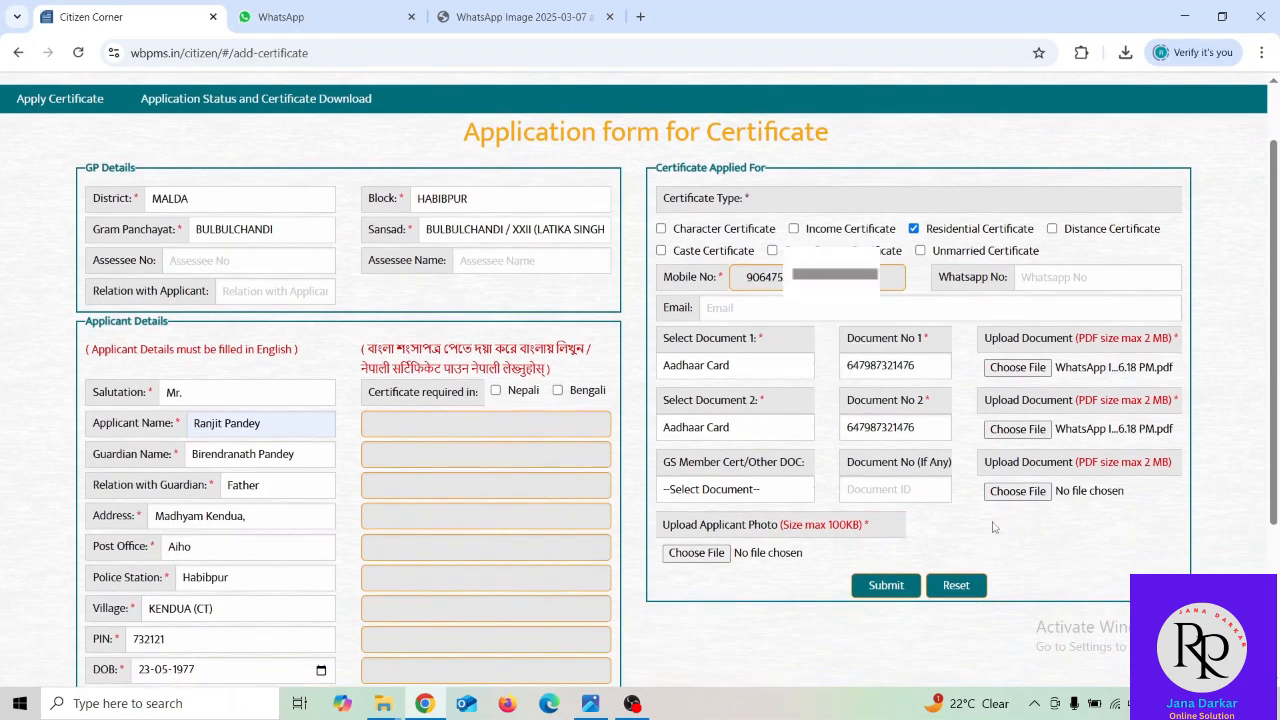
Upload sodapdf-converted.jpg from Downloads as the applicant photo.
left_click(696, 553)
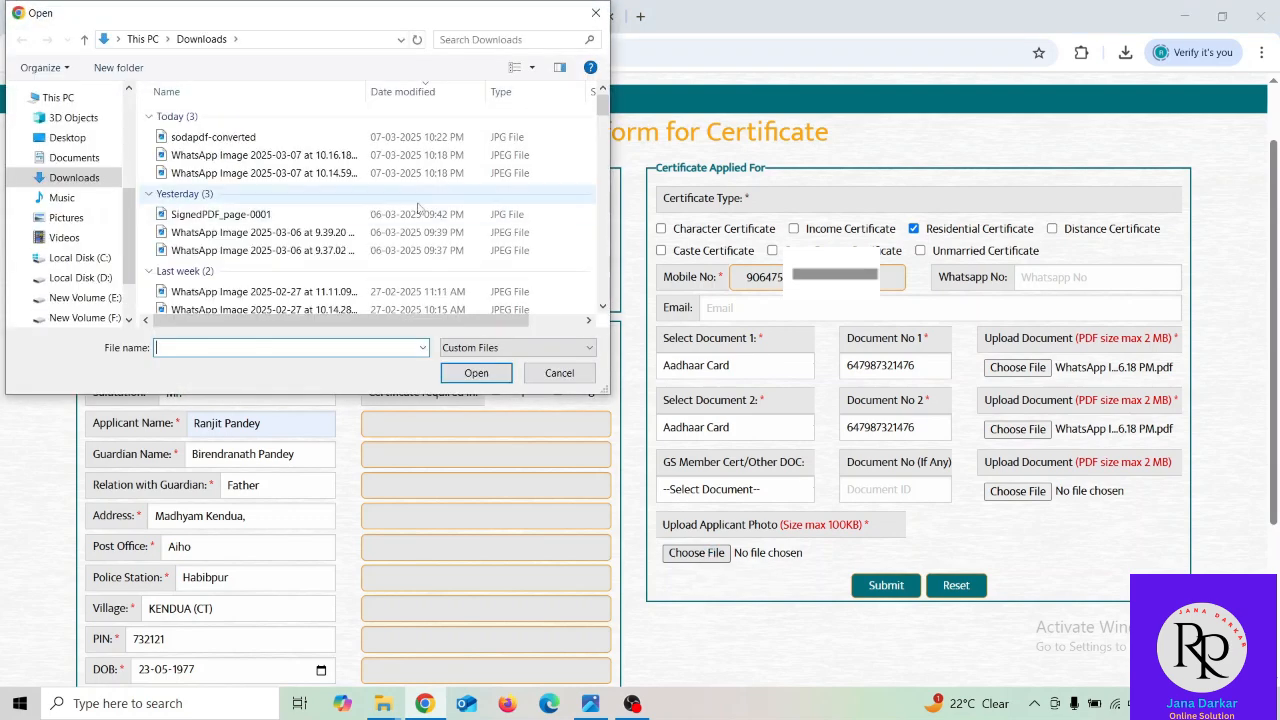
left_click(242, 142)
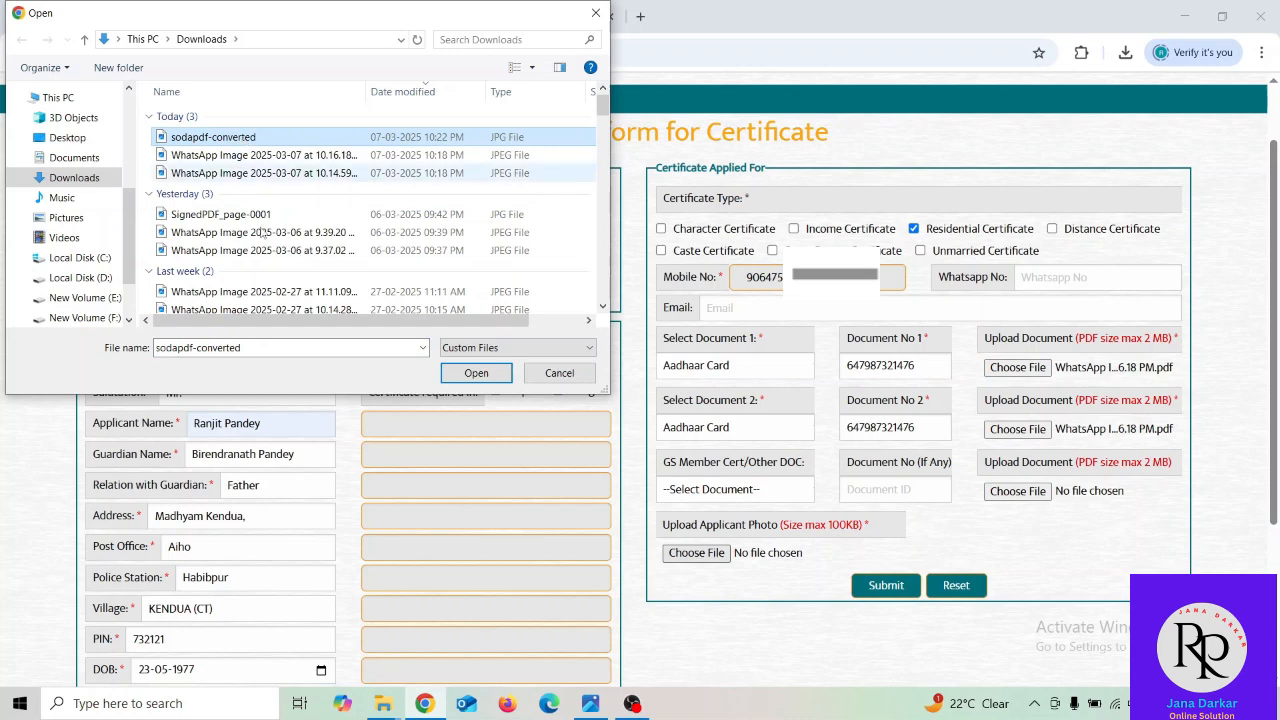
left_click(486, 375)
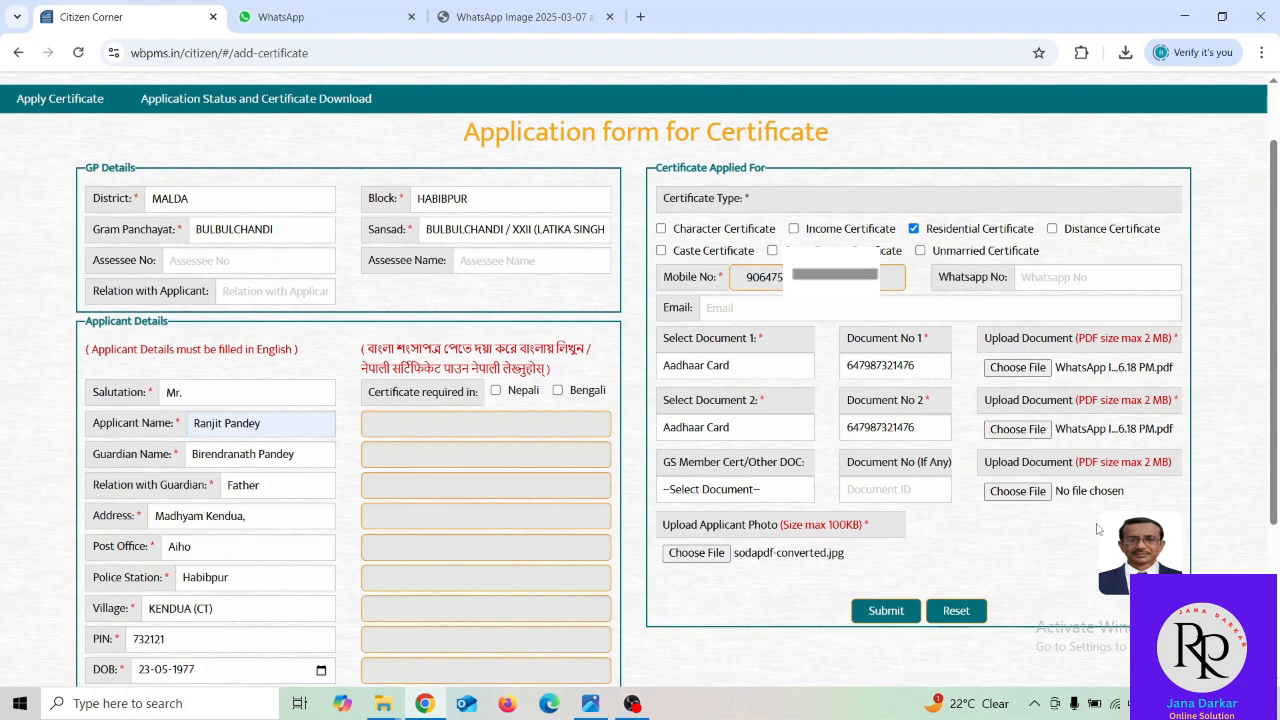
Submit the completed Residential Certificate including Character application form.
scroll(1010, 390, "down", 2)
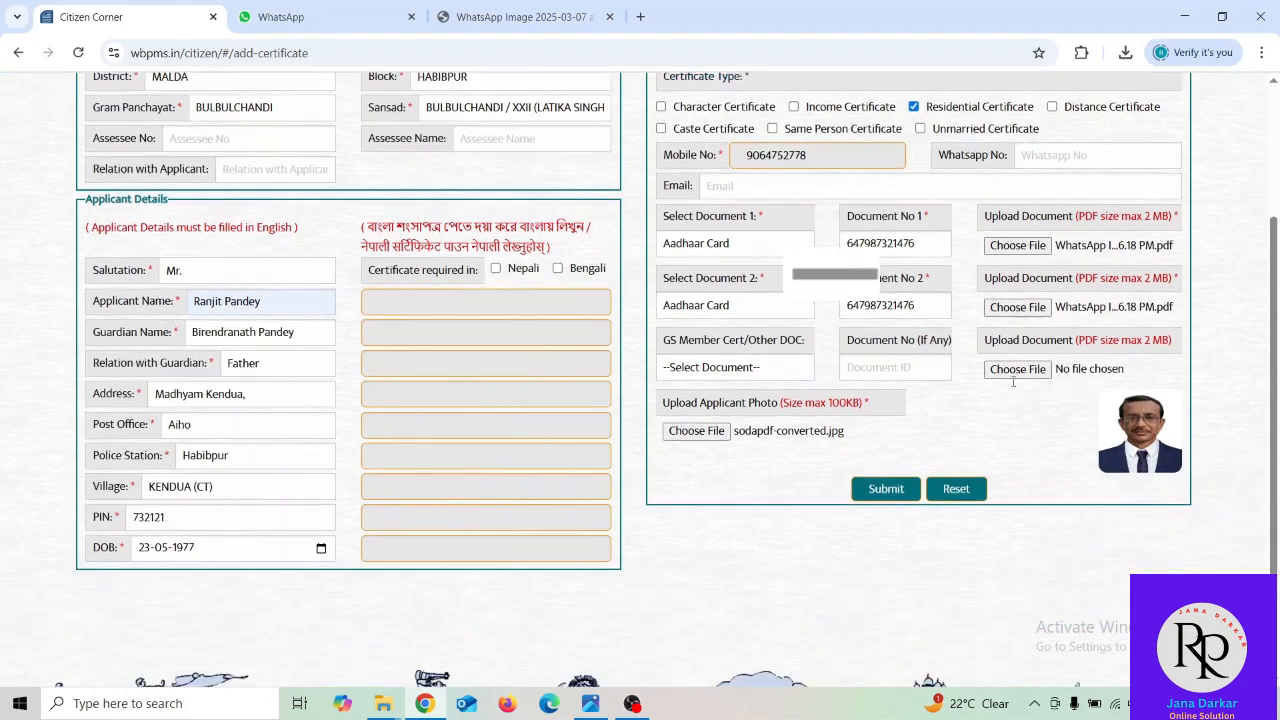
scroll(1013, 388, "up", 2)
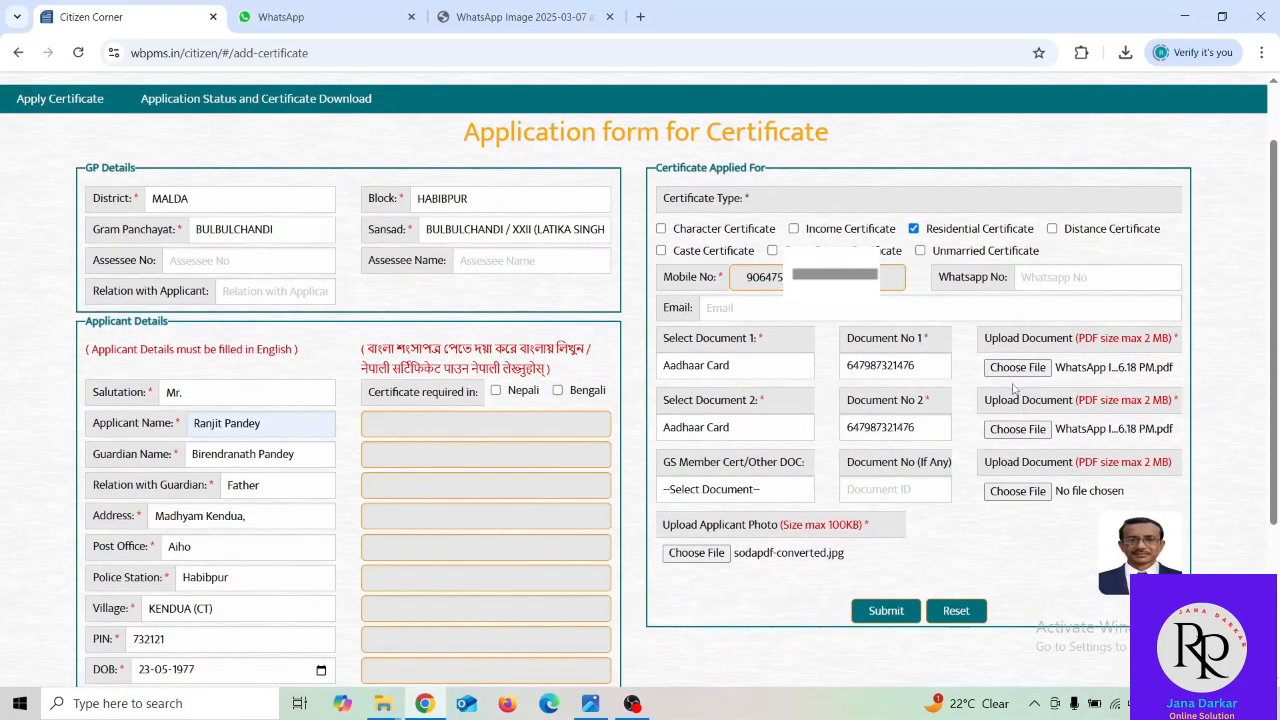
scroll(778, 337, "down", 3)
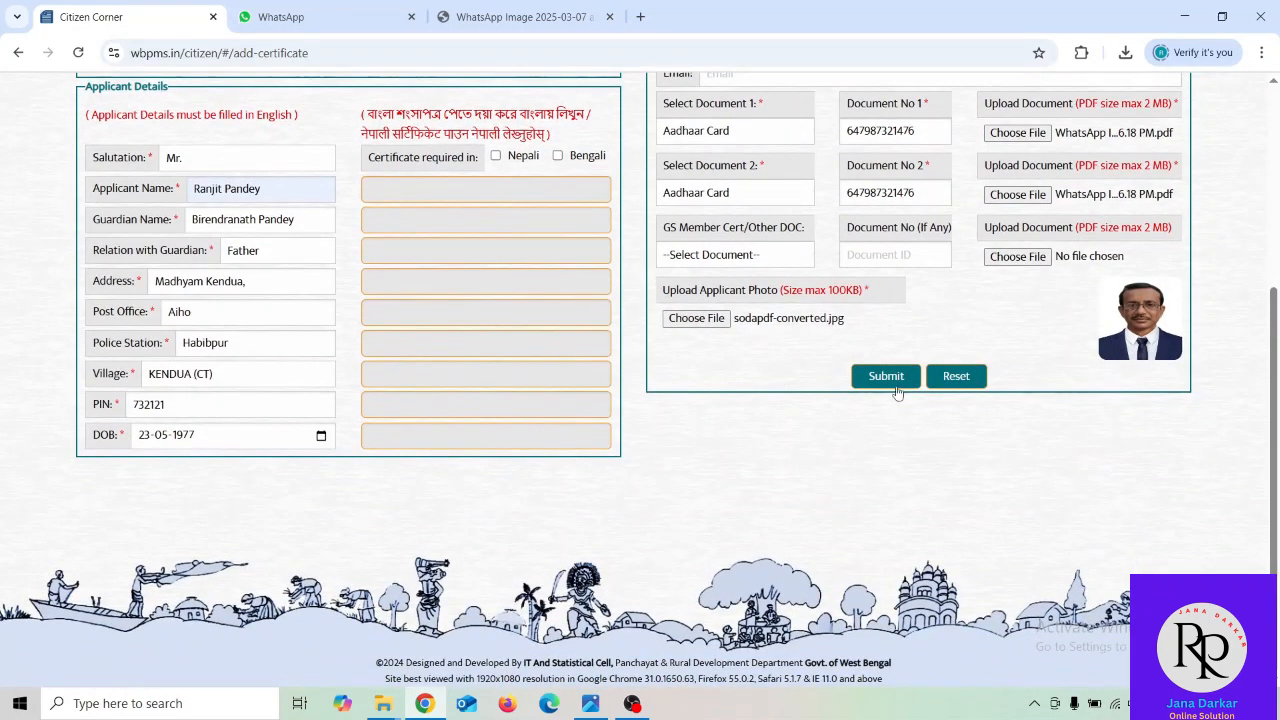
left_click(886, 377)
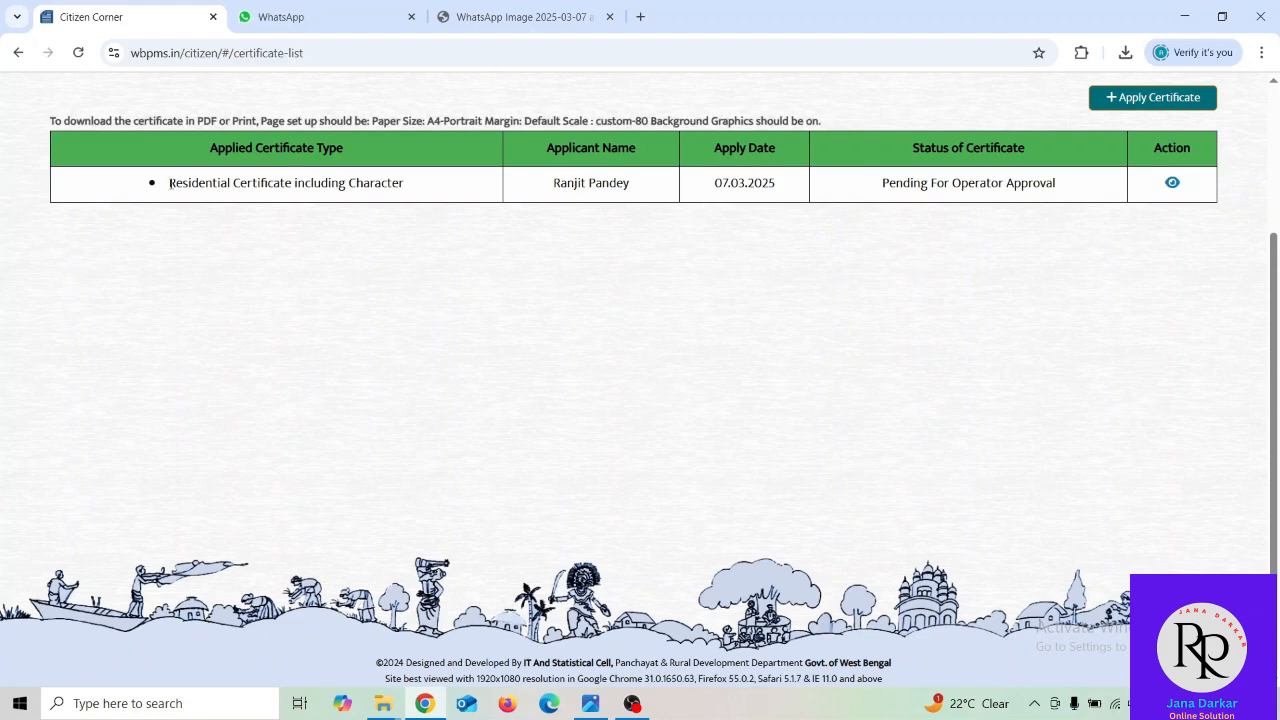
left_click_drag(170, 183, 420, 186)
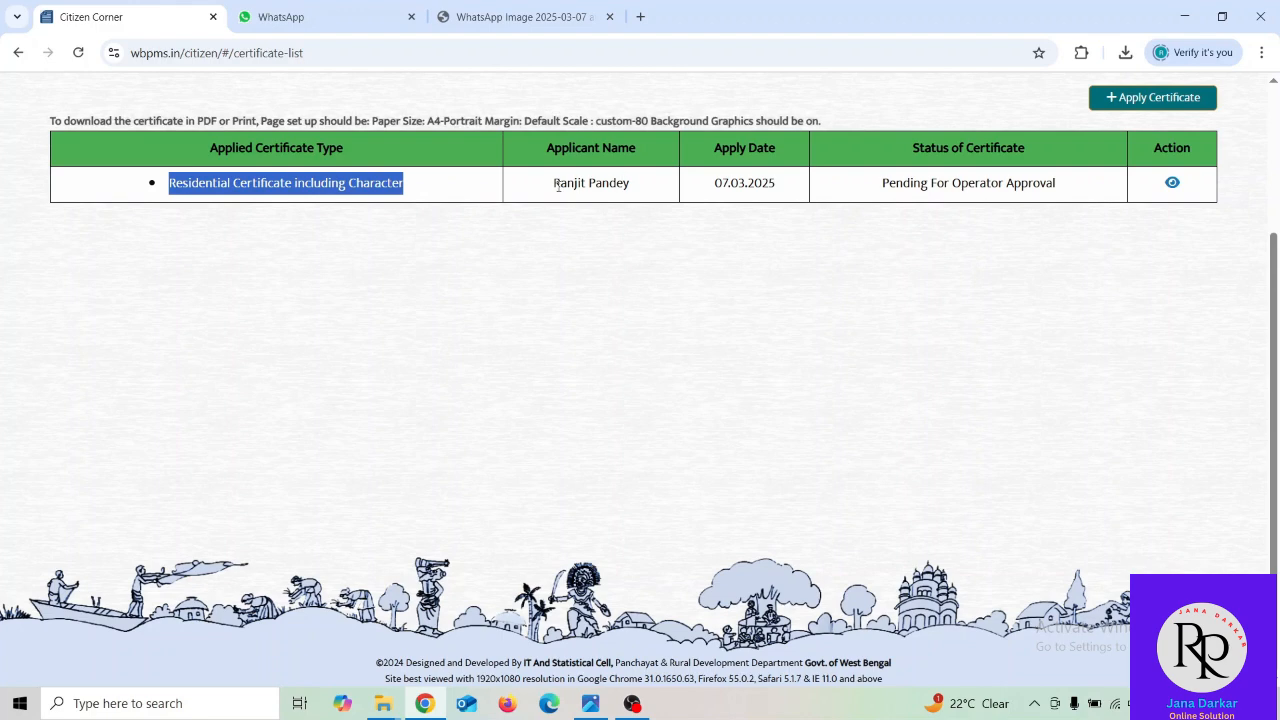
left_click_drag(558, 185, 780, 188)
left_click_drag(882, 183, 1065, 195)
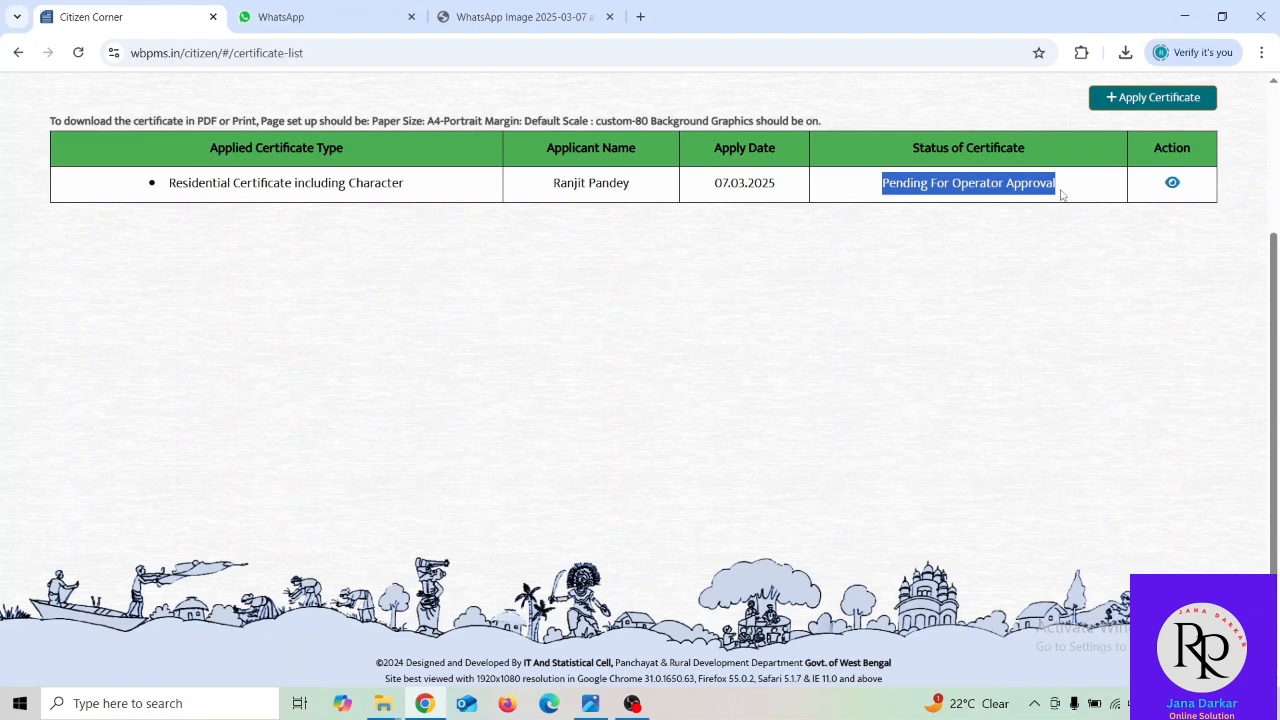
left_click(1172, 183)
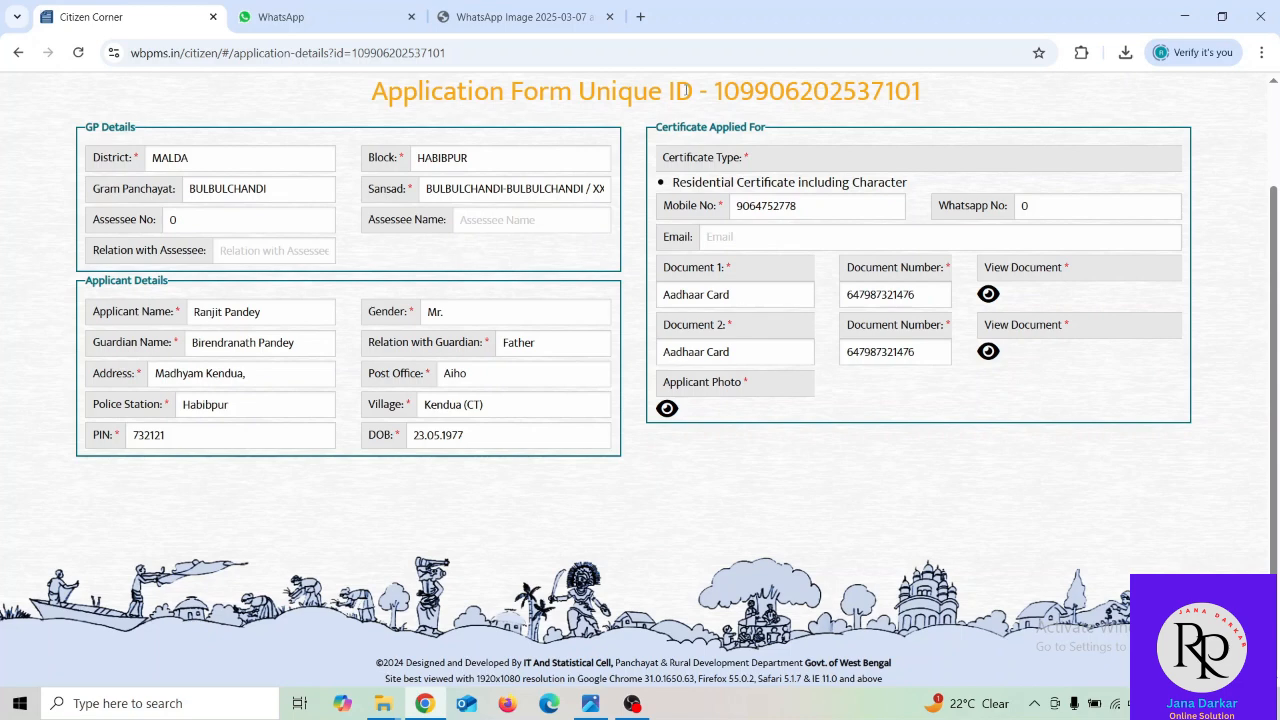
left_click(18, 54)
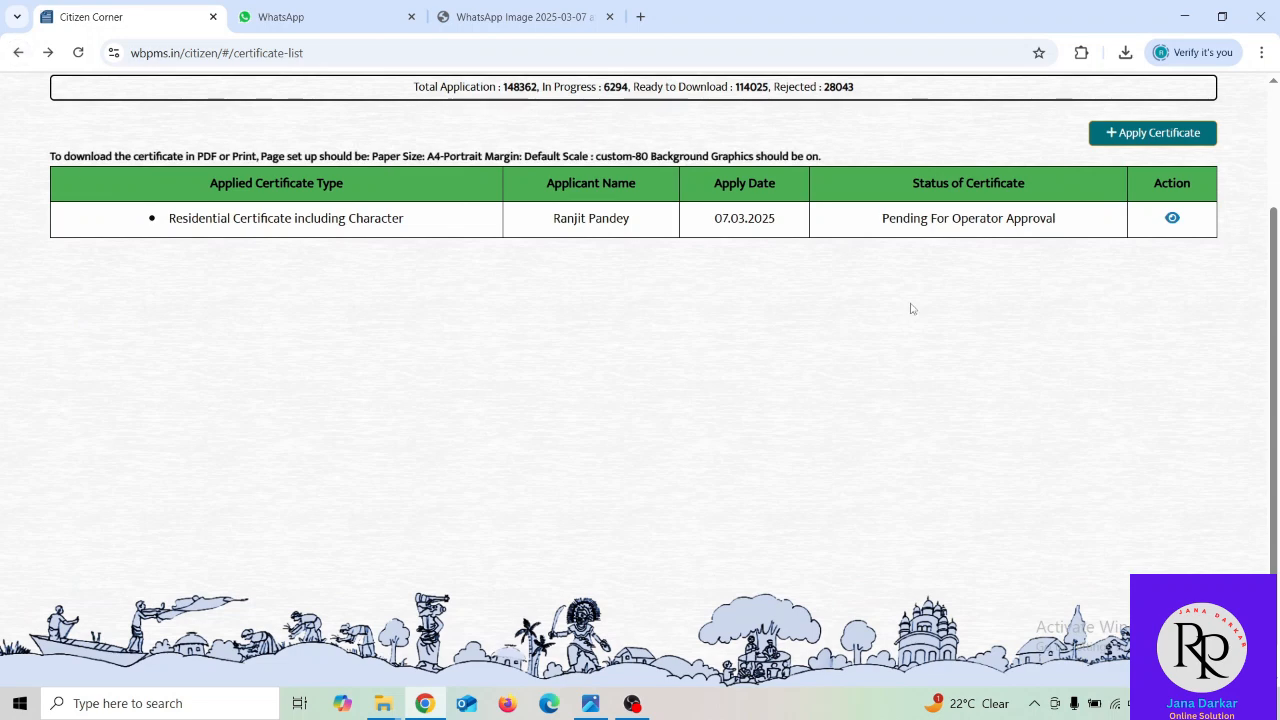